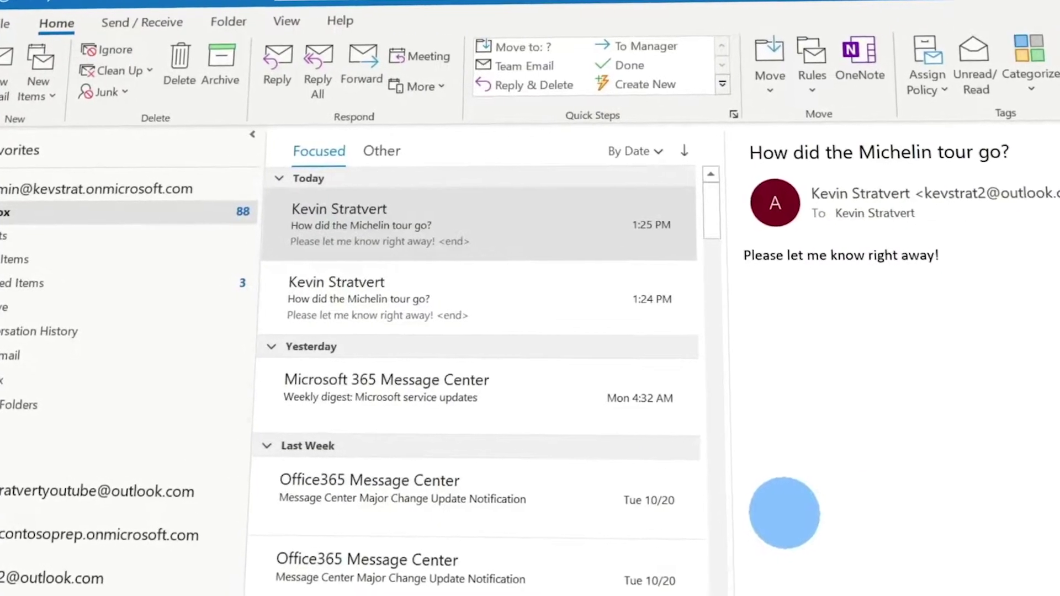
# Step: Show the Inbox with its four Test messages and the Archive and Projects folders beneath it
pyautogui.click(7, 72)
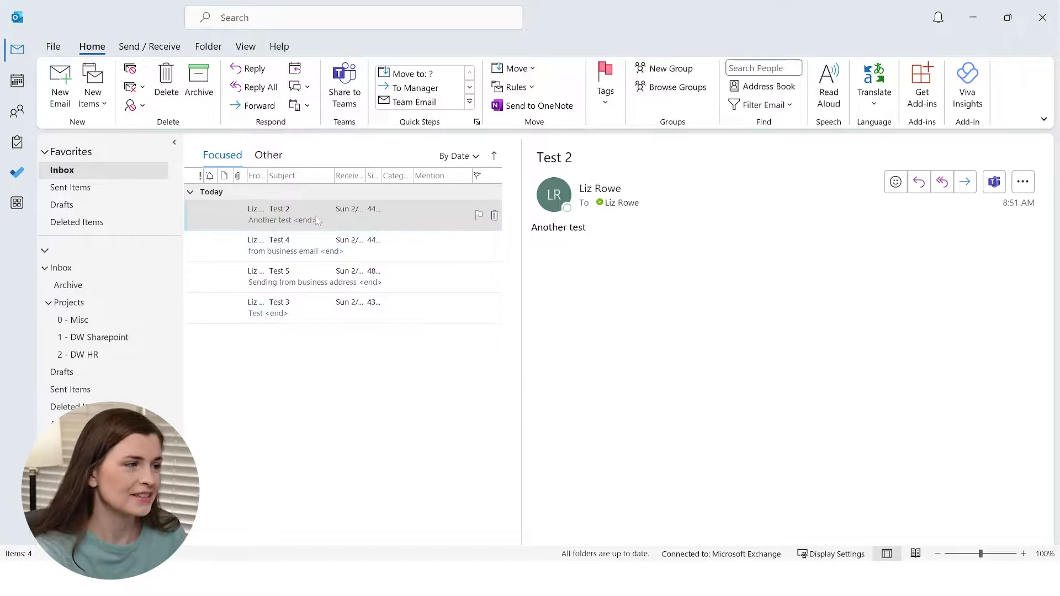
pyautogui.click(309, 247)
pyautogui.click(300, 291)
pyautogui.click(301, 305)
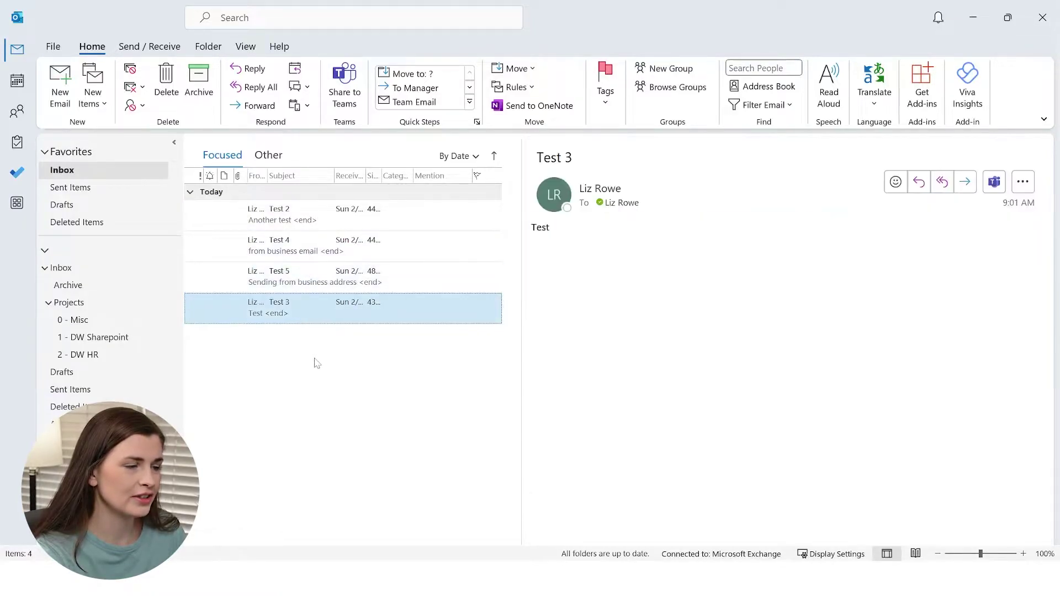
pyautogui.click(320, 215)
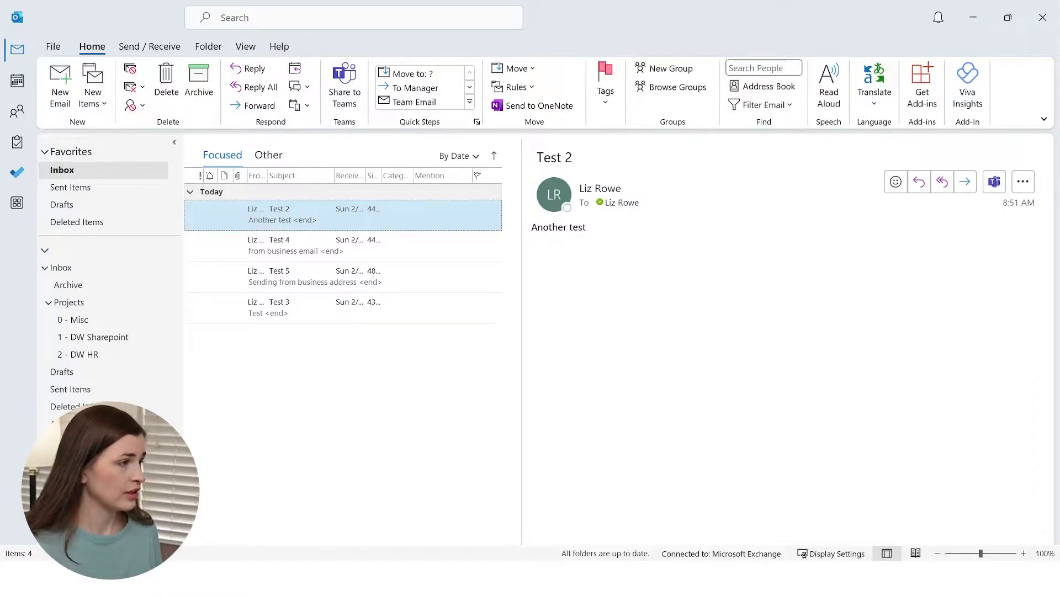
pyautogui.press('alt')
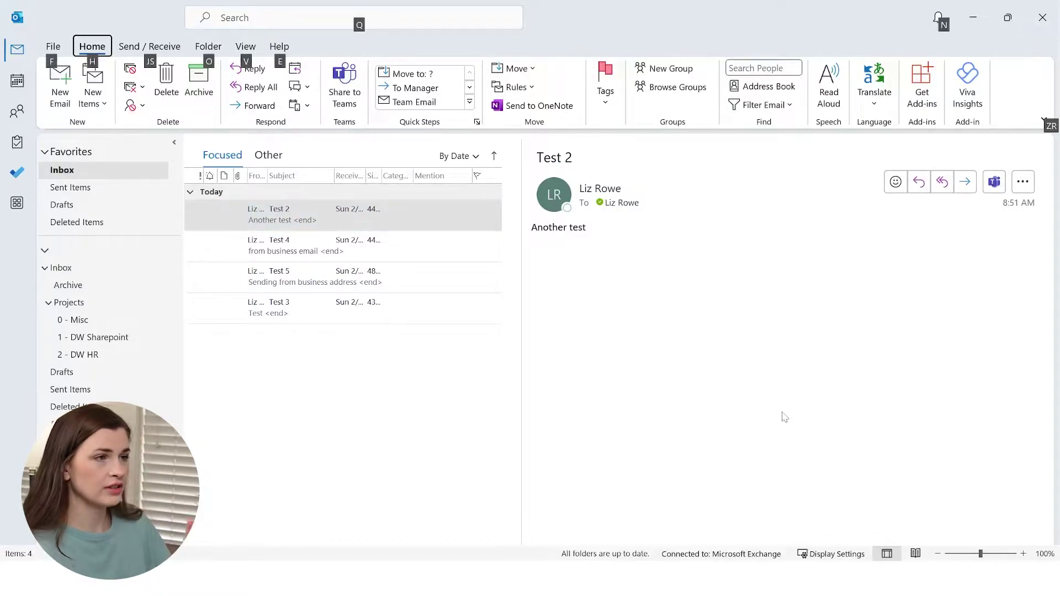
# Step: Switch the ribbon to the View tab with the V KeyTip and hide the KeyTips
pyautogui.press('v')
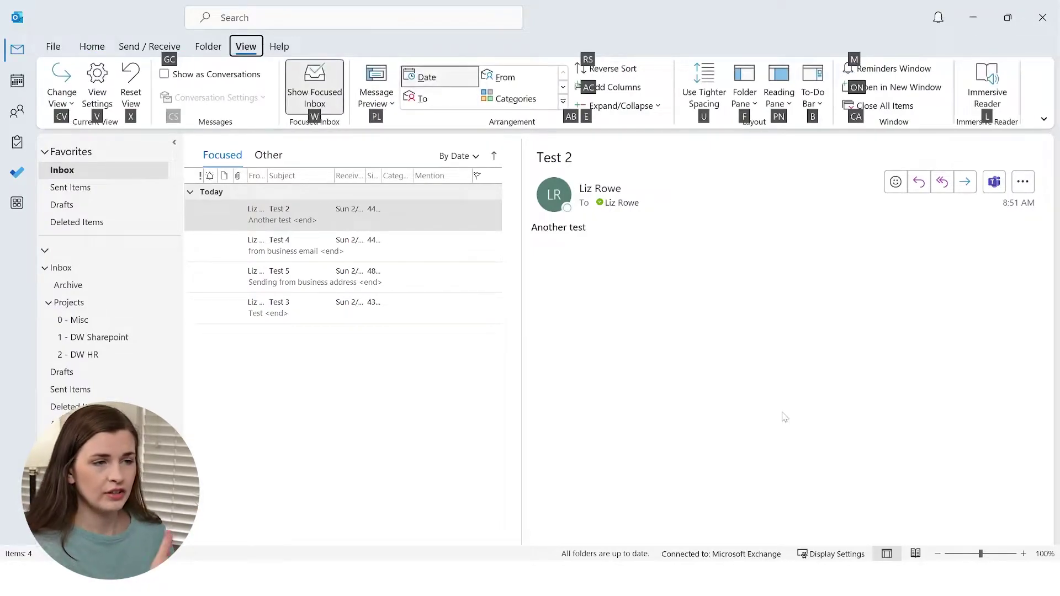
pyautogui.press('Escape')
pyautogui.press('Escape')
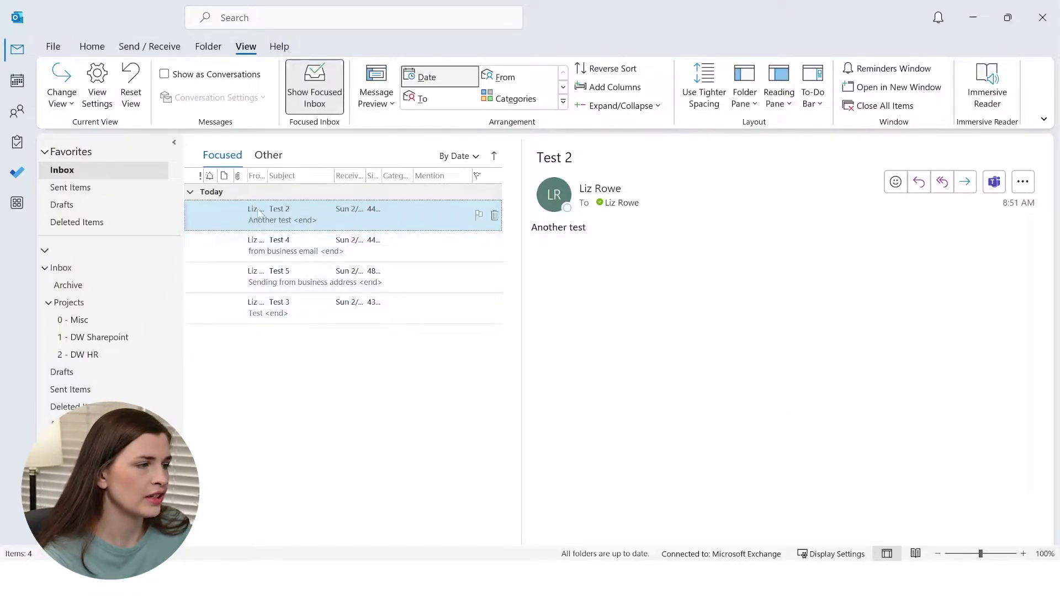
# Step: Choose the Single view under Change View, then open Manage Views for the Inbox
pyautogui.click(71, 105)
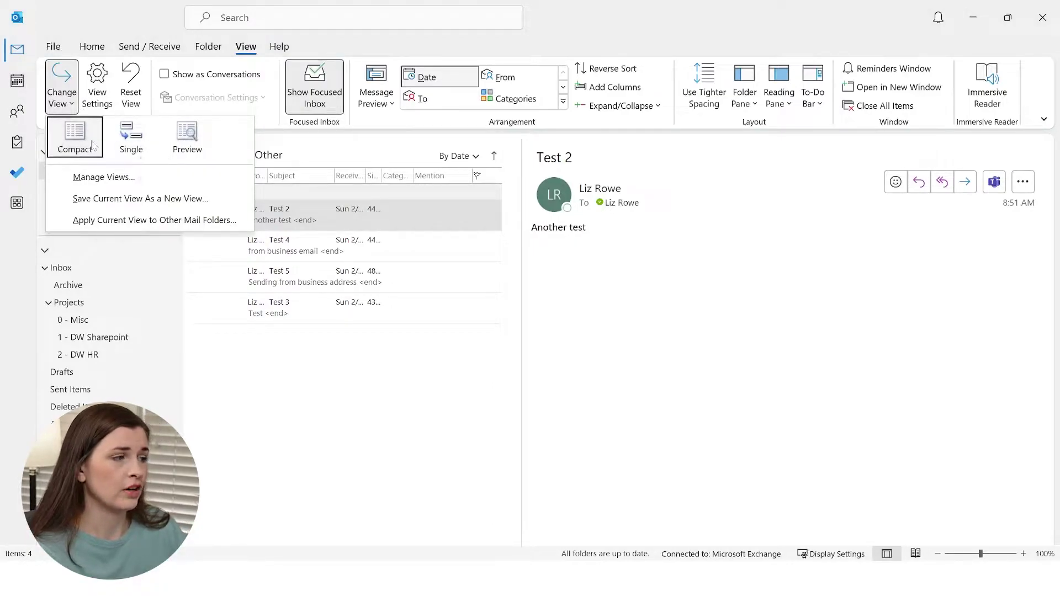
pyautogui.click(142, 147)
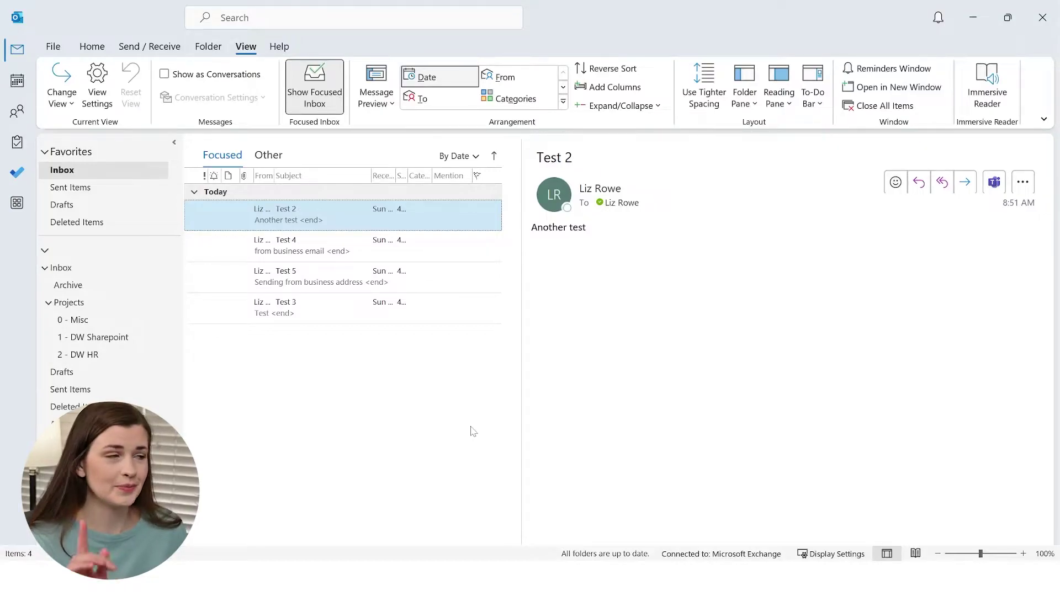
pyautogui.click(61, 102)
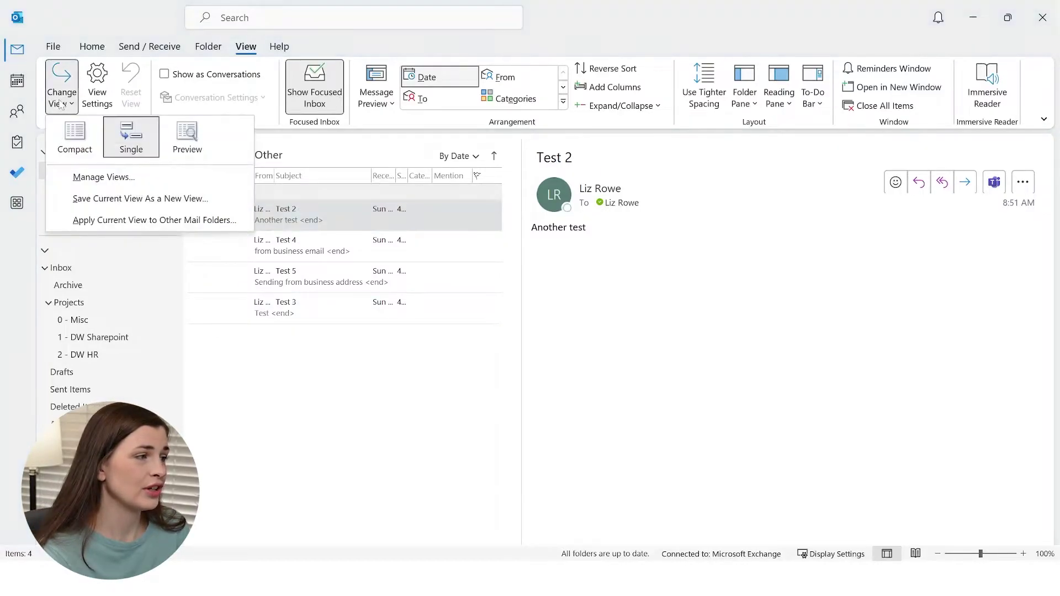
pyautogui.click(115, 178)
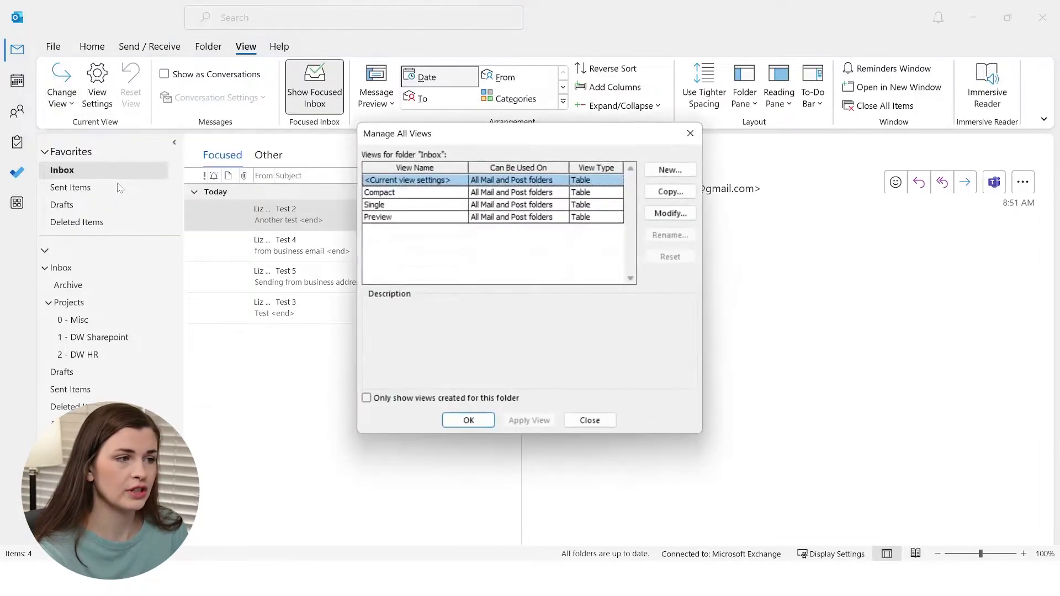
# Step: In the Single view's columns, remove Importance, Reminder, Icon and Flag Status
pyautogui.click(676, 217)
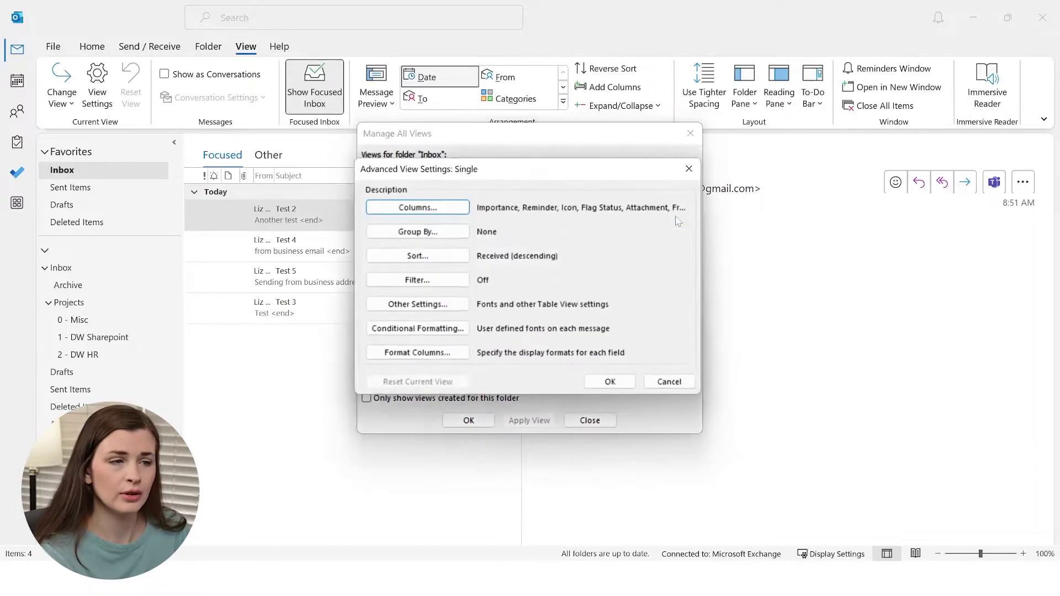
pyautogui.click(452, 215)
pyautogui.click(621, 239)
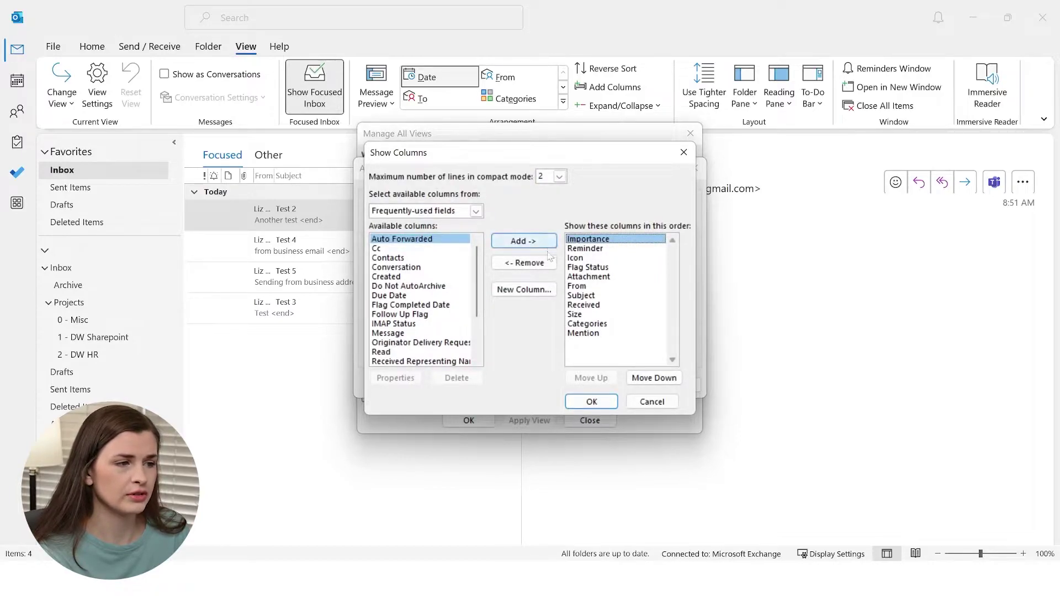
pyautogui.click(547, 263)
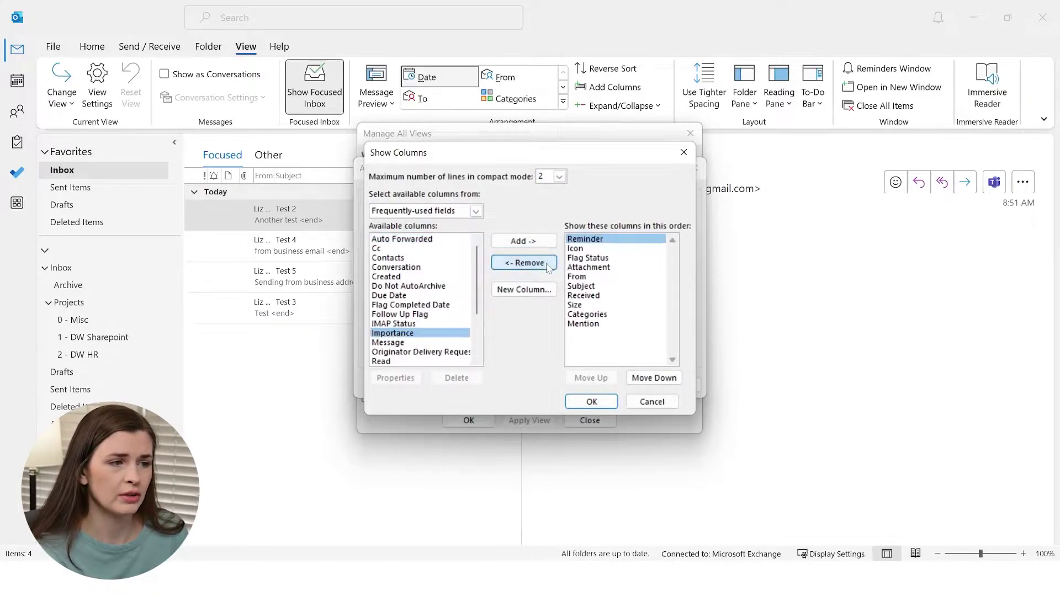
pyautogui.click(549, 264)
pyautogui.click(548, 264)
pyautogui.click(548, 264)
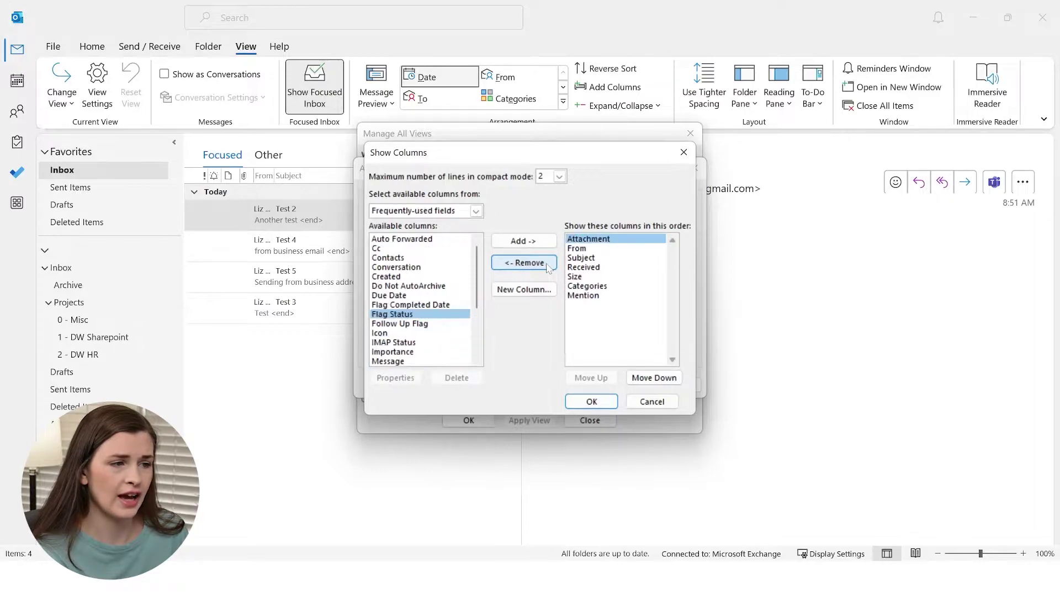
# Step: Remove Size, Categories and Mention, then save the Single view and close the views manager
pyautogui.click(589, 250)
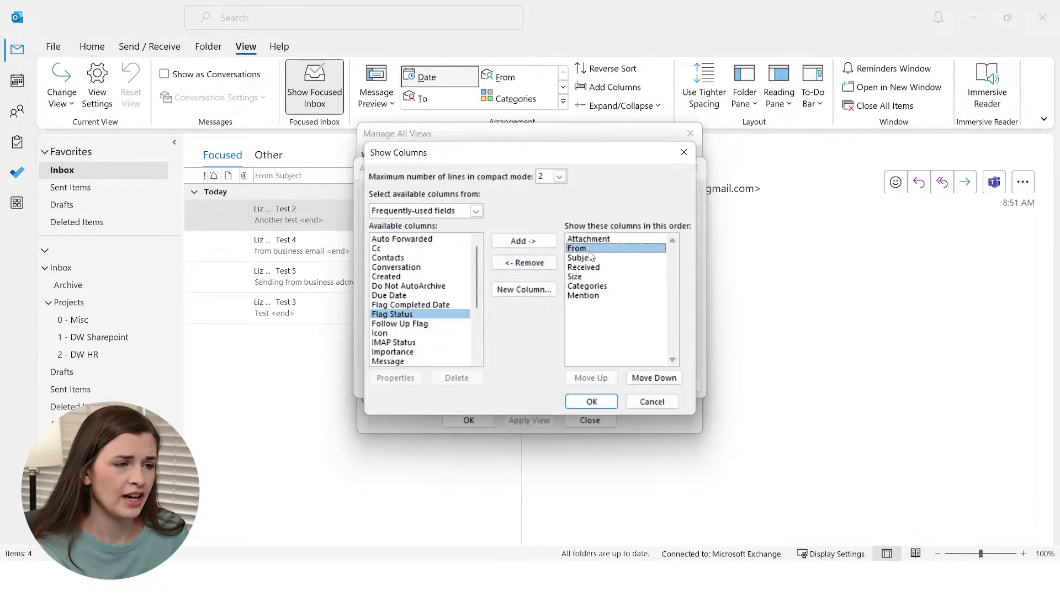
pyautogui.click(590, 258)
pyautogui.click(590, 276)
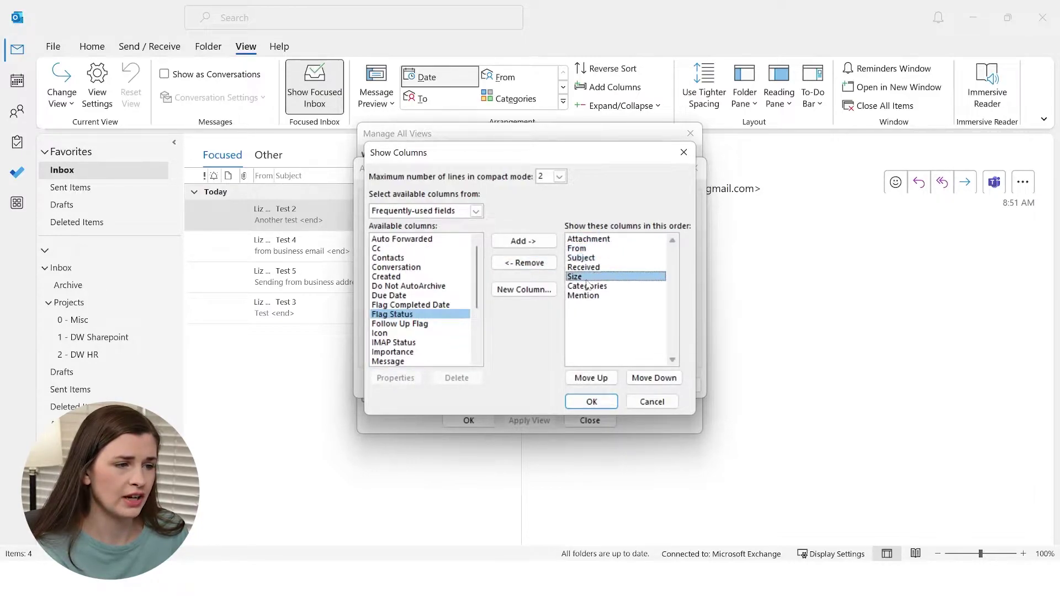
pyautogui.click(520, 264)
pyautogui.click(519, 264)
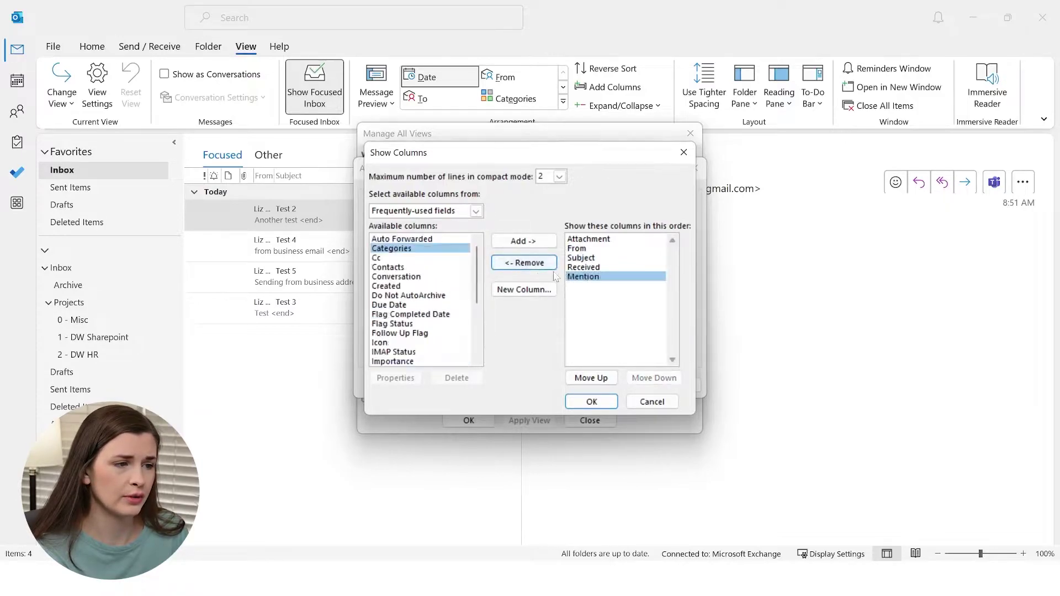
pyautogui.click(519, 263)
pyautogui.click(592, 402)
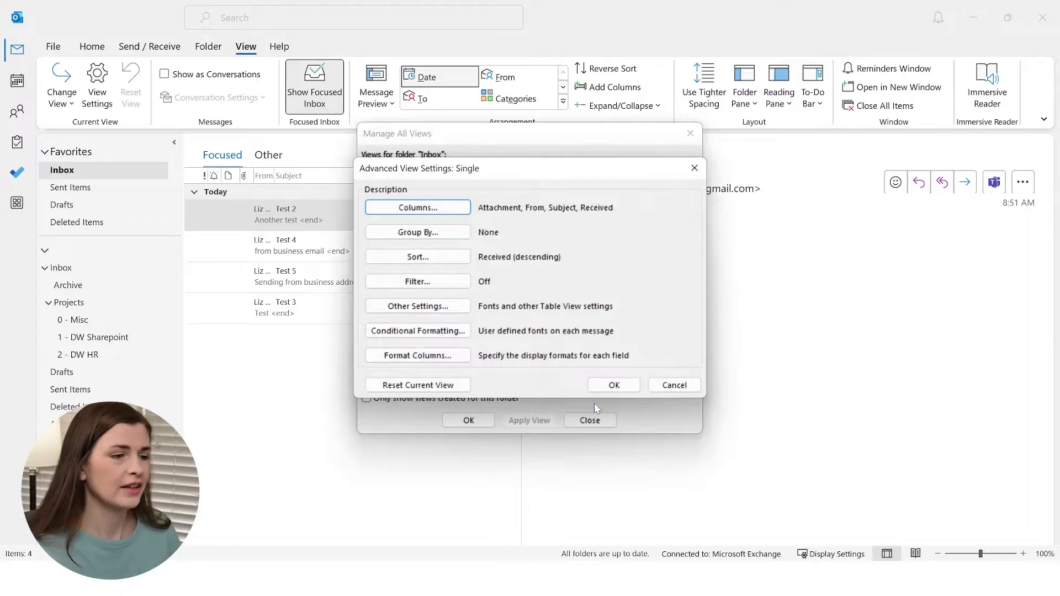
pyautogui.click(628, 387)
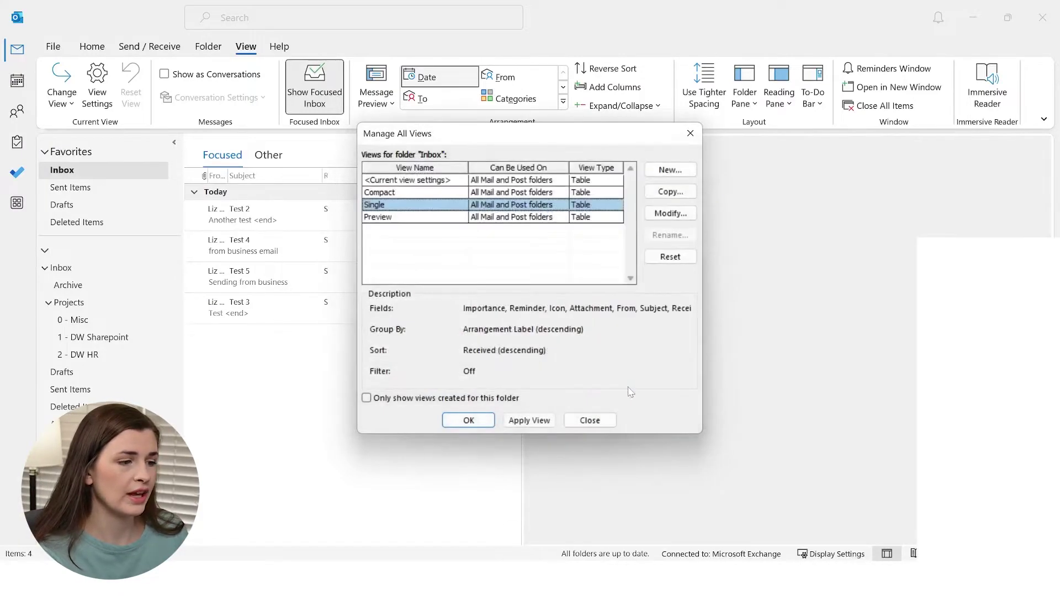
pyautogui.click(466, 421)
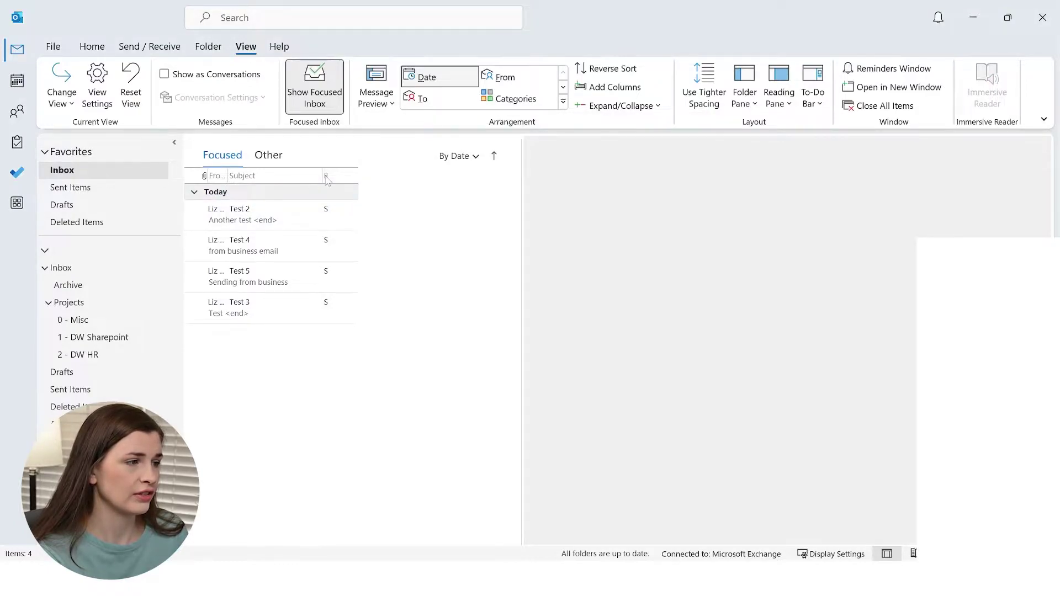
# Step: Widen the From column and reveal full Received dates by dragging the header borders
pyautogui.moveTo(322, 176); pyautogui.dragTo(309, 176)
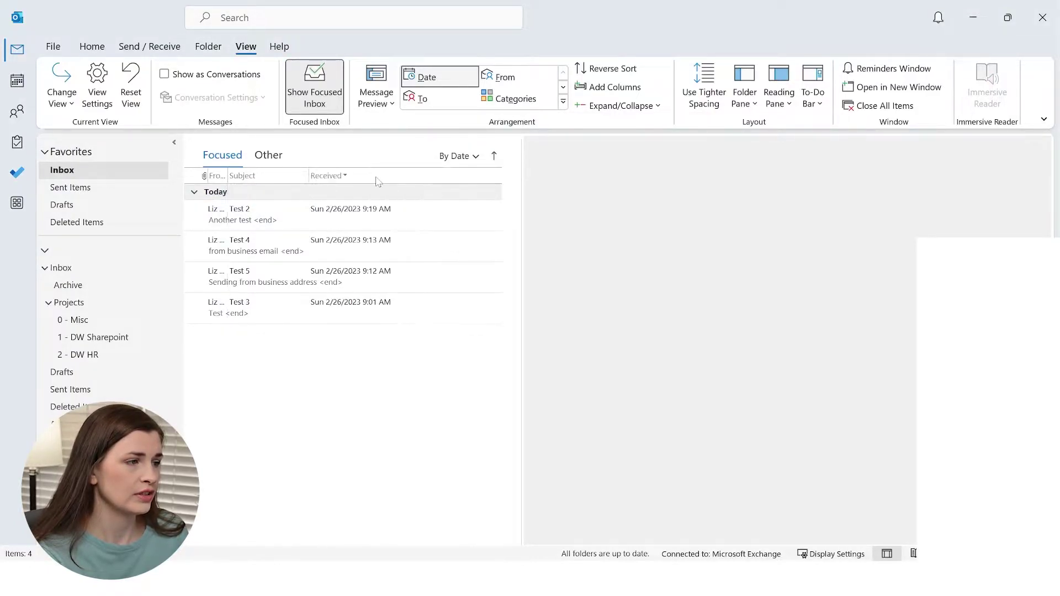
pyautogui.moveTo(227, 177); pyautogui.dragTo(277, 177)
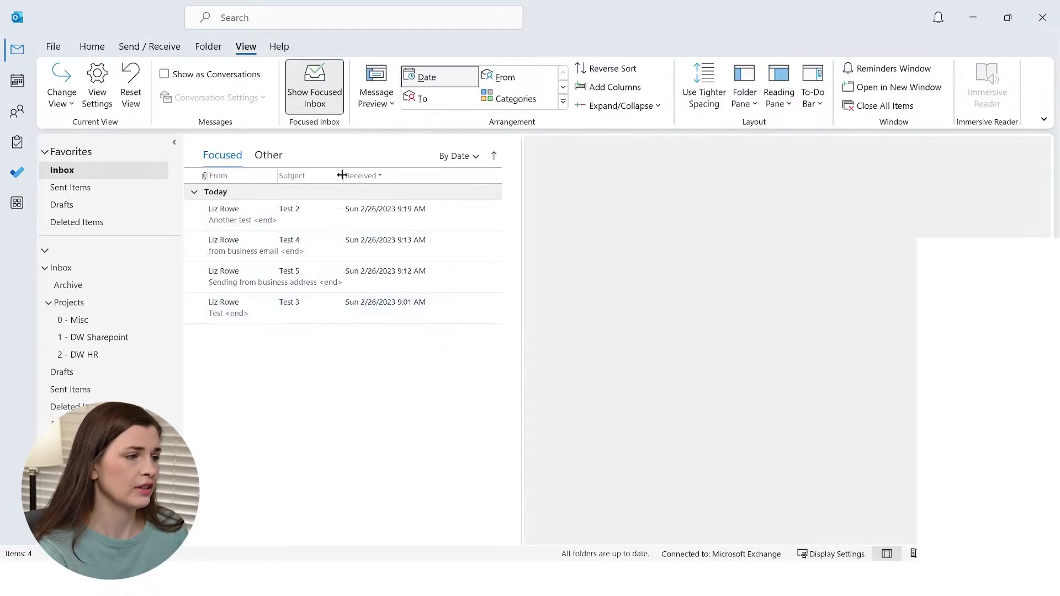
pyautogui.moveTo(279, 175); pyautogui.dragTo(283, 176)
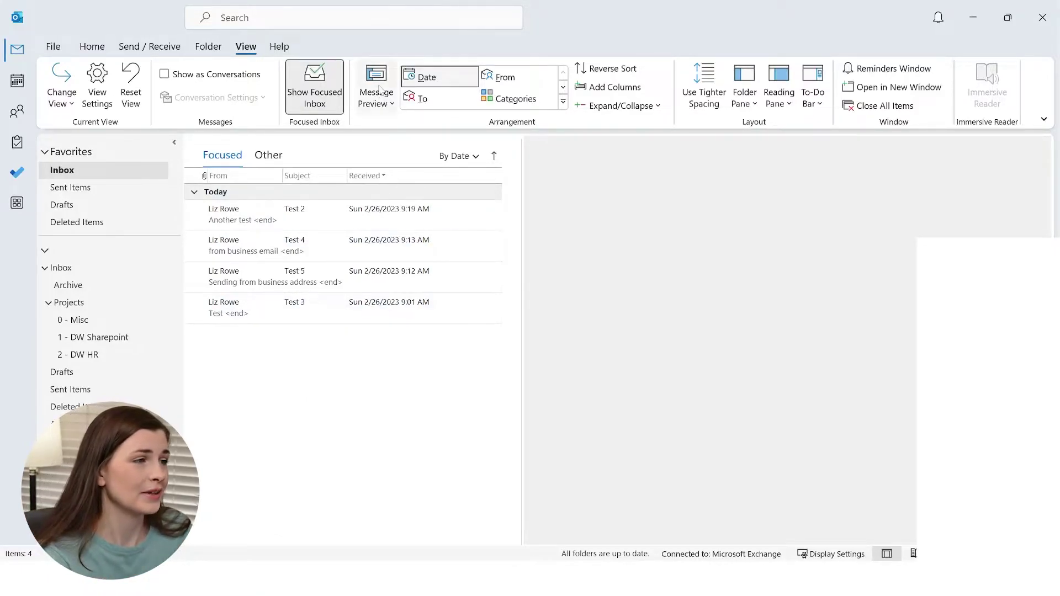
# Step: Turn Message Preview off for this folder only and widen the Subject column
pyautogui.click(383, 210)
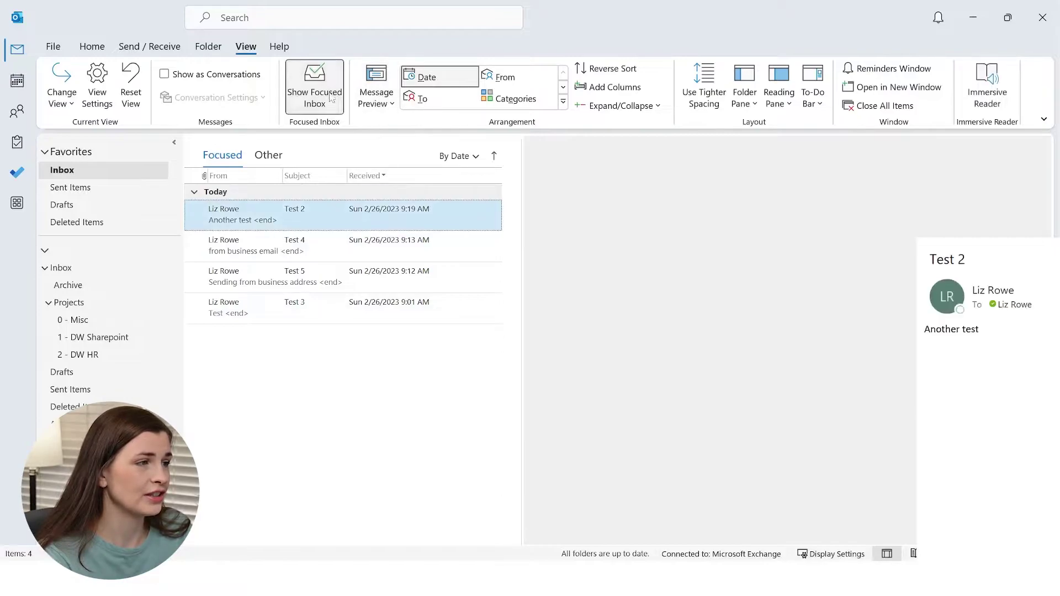
pyautogui.click(390, 106)
pyautogui.click(390, 128)
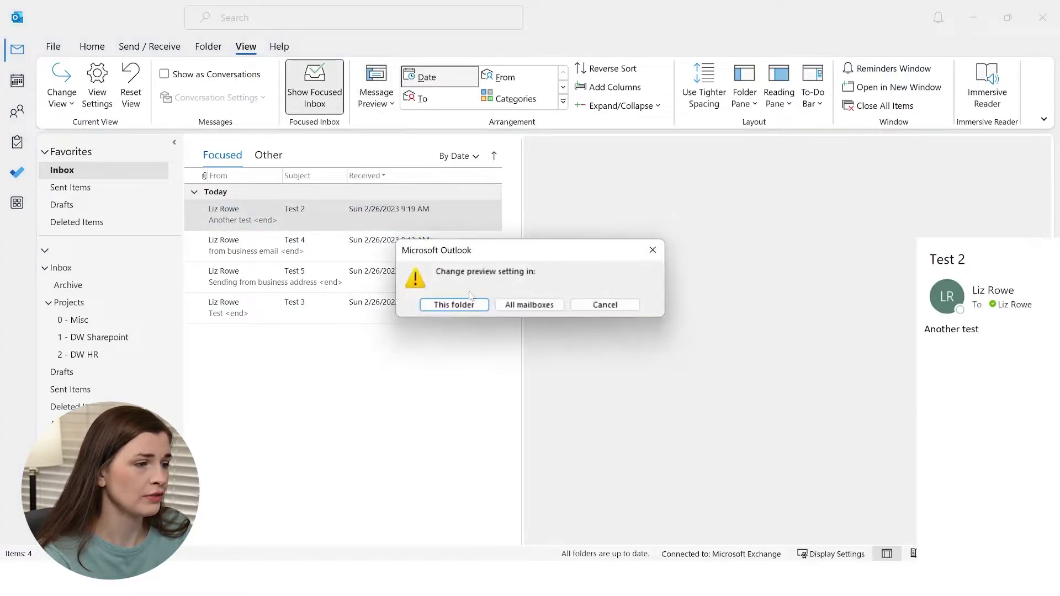
pyautogui.click(454, 305)
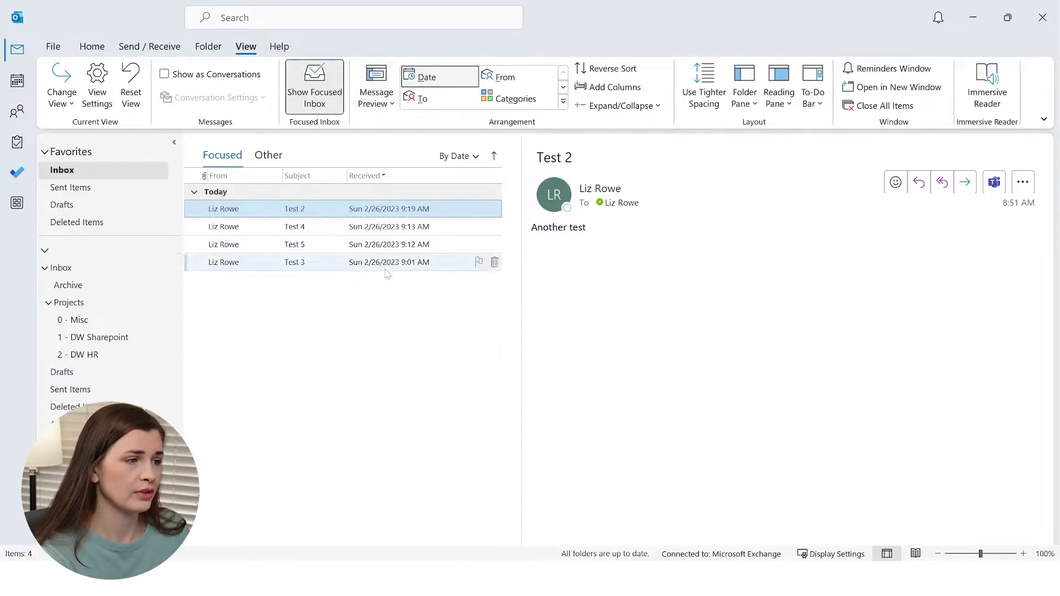
pyautogui.moveTo(346, 175); pyautogui.dragTo(373, 175)
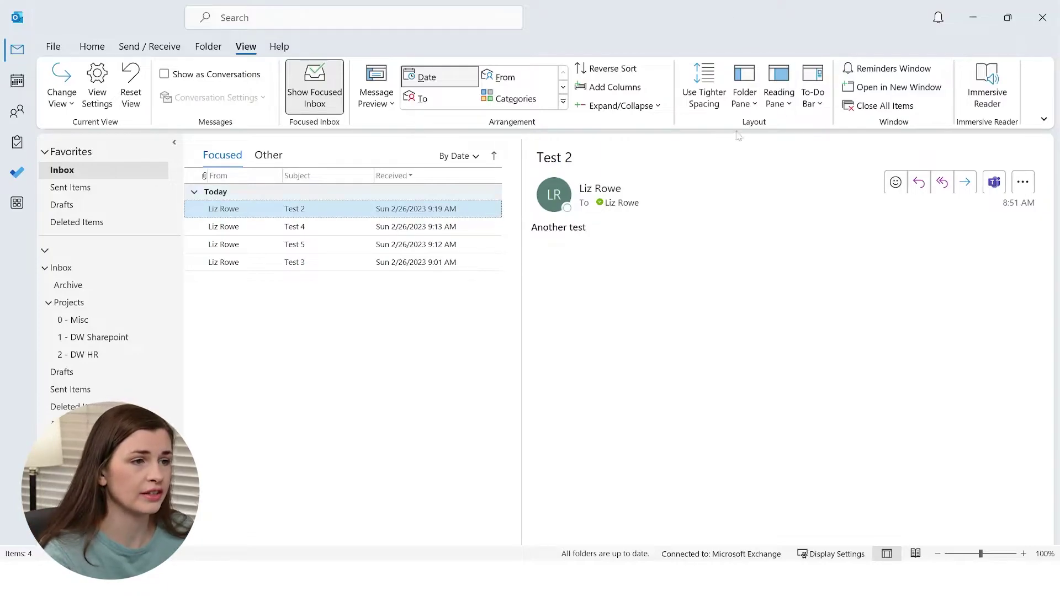
pyautogui.click(703, 91)
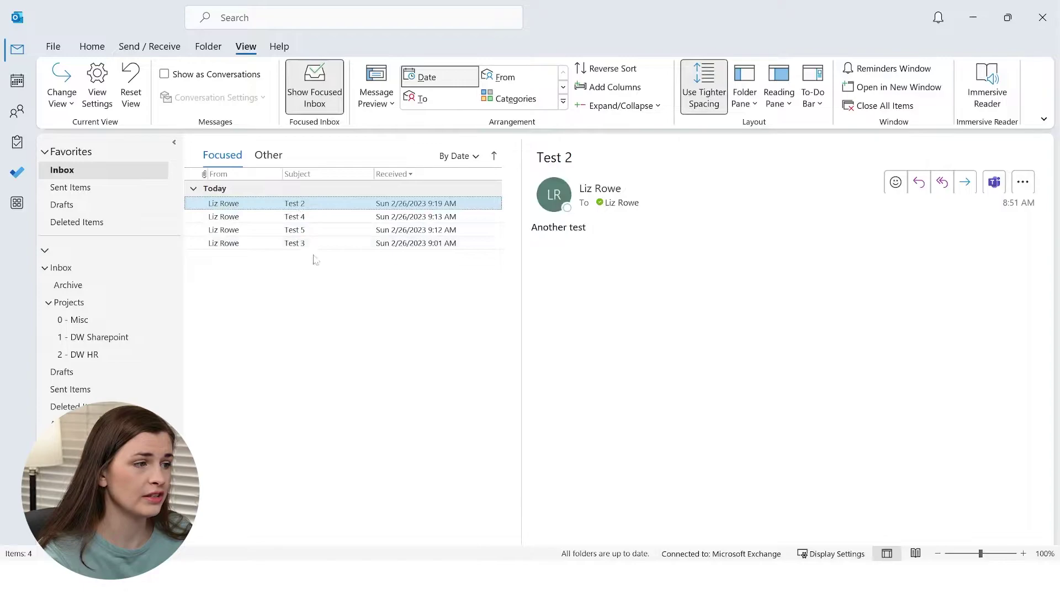
pyautogui.click(715, 101)
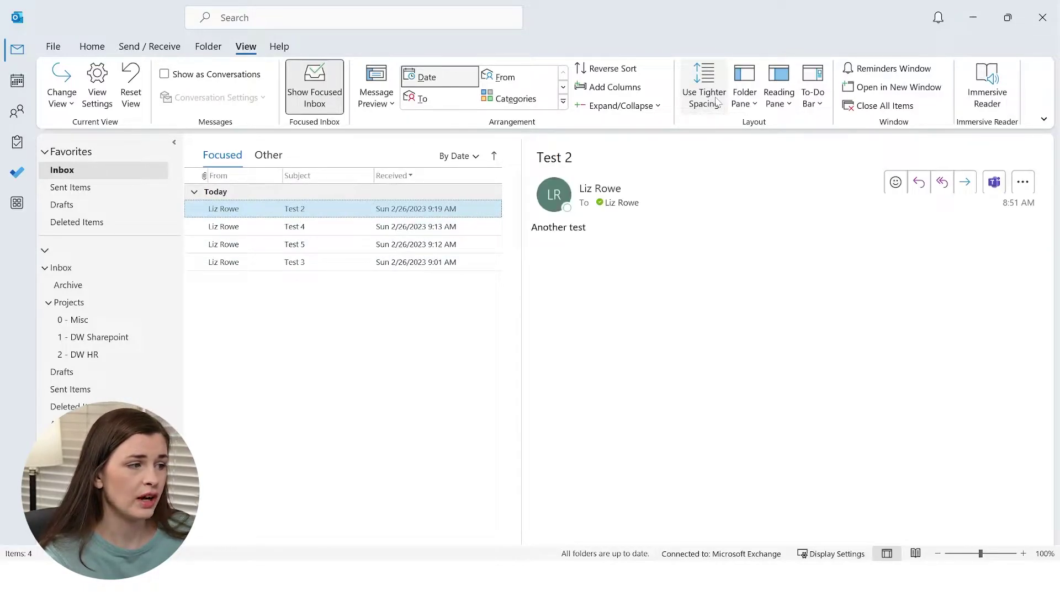
pyautogui.click(714, 100)
pyautogui.click(716, 101)
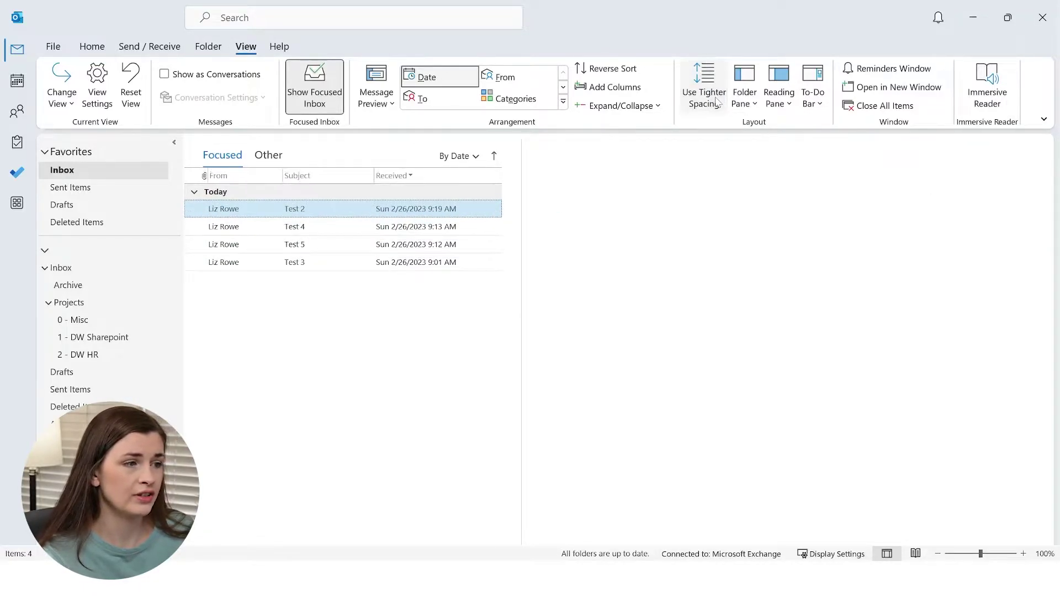
pyautogui.click(265, 225)
pyautogui.click(264, 215)
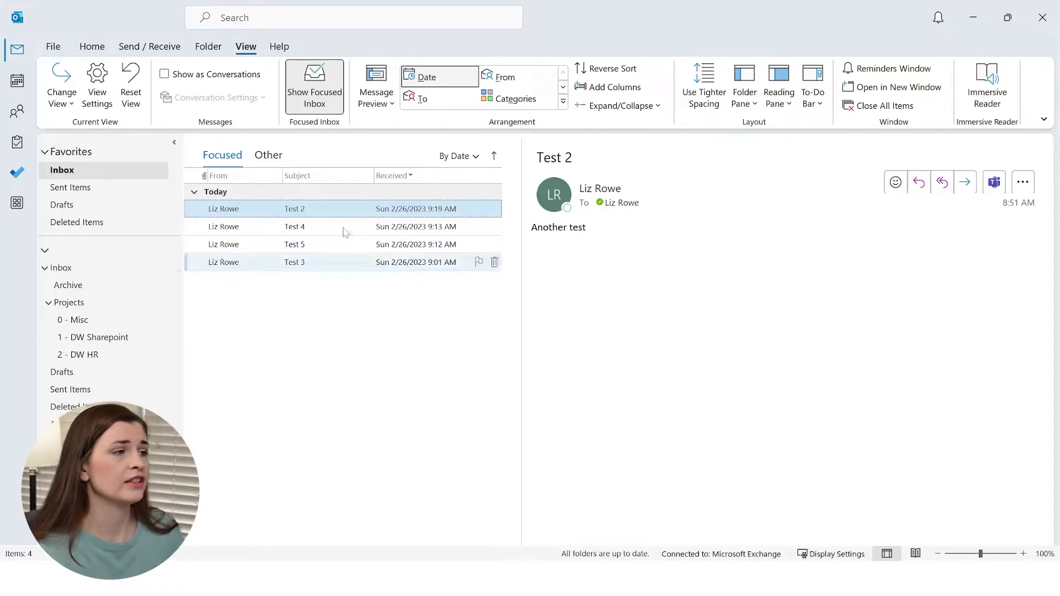
pyautogui.click(62, 103)
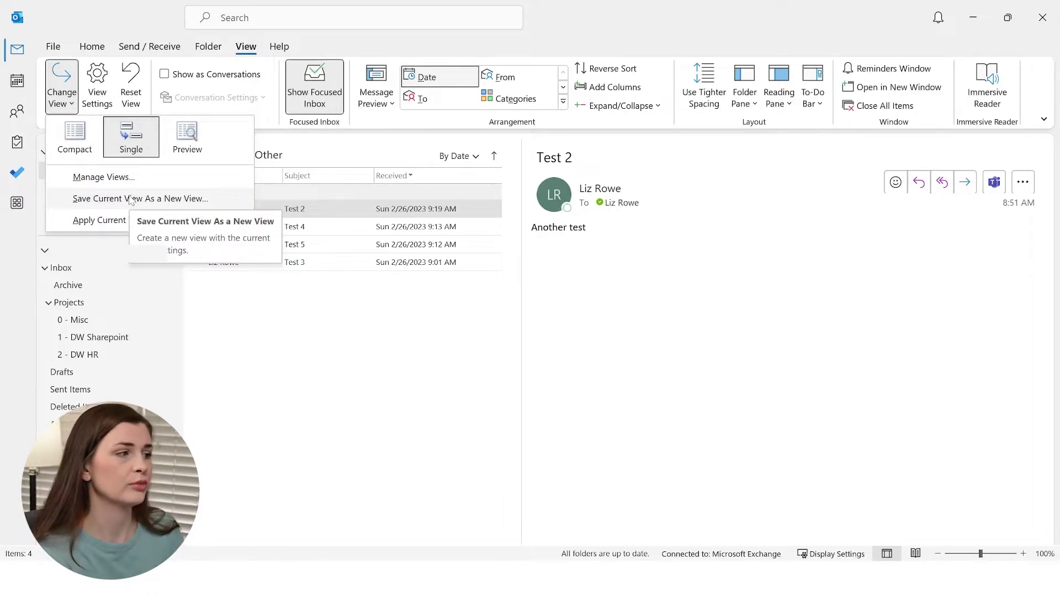
# Step: Name the new view 'My Preferred View', keeping it available to all Mail and Post folders
pyautogui.click(130, 199)
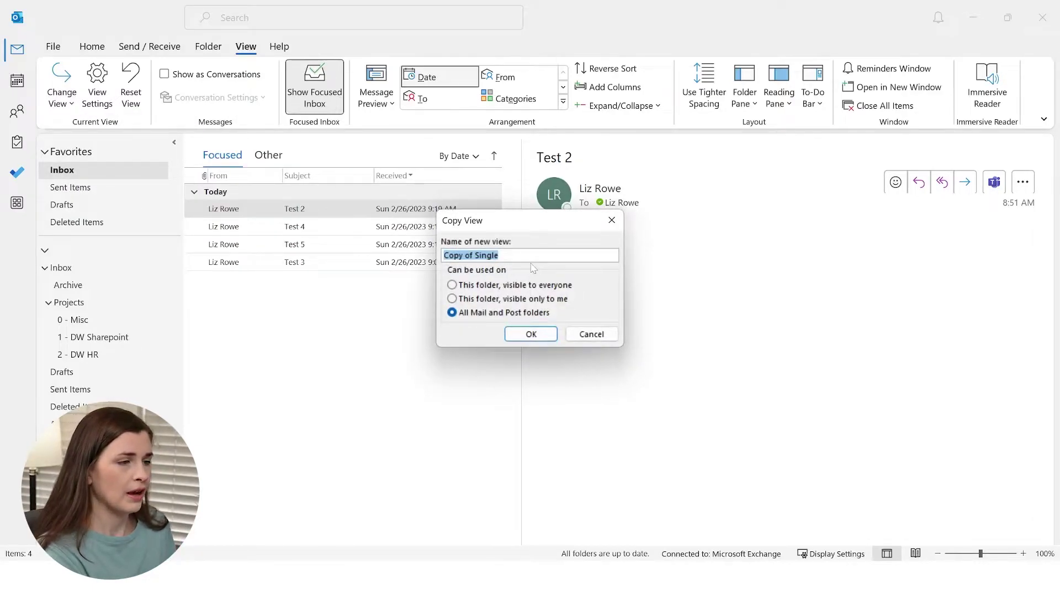
pyautogui.write('My P')
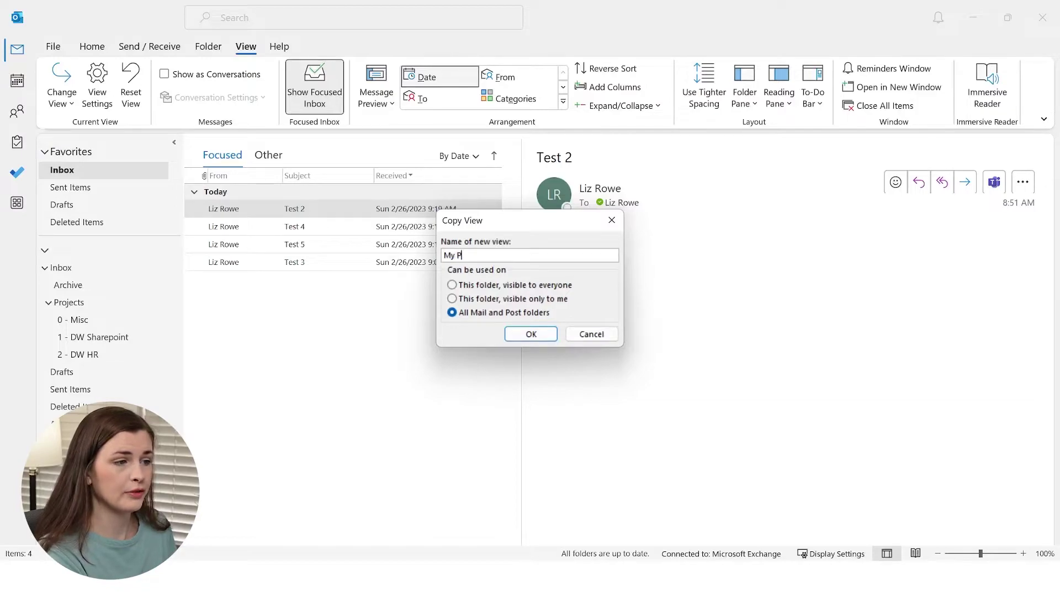
pyautogui.write('referred Vie')
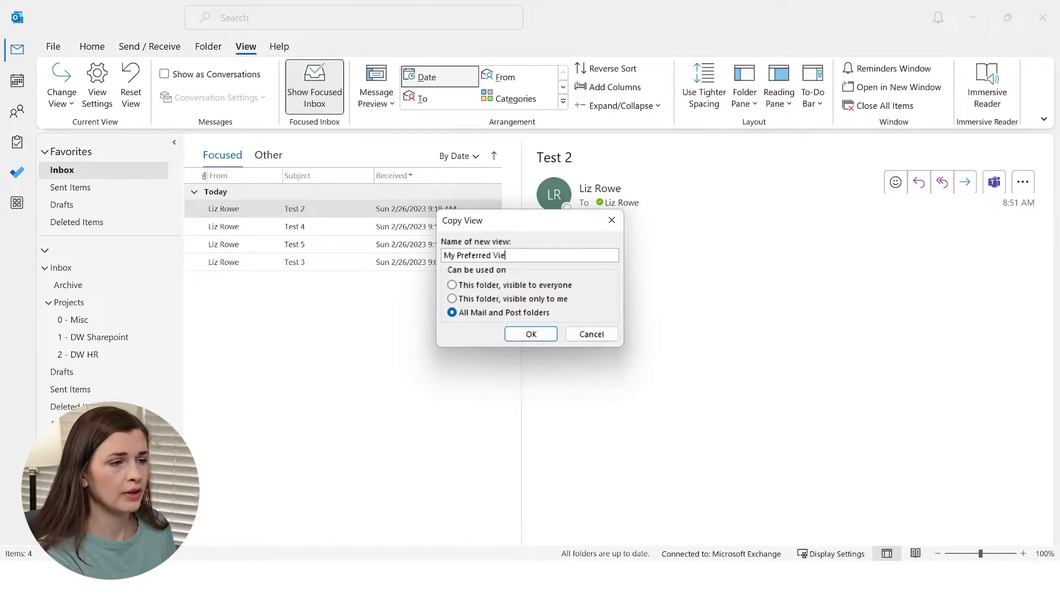
pyautogui.write('w')
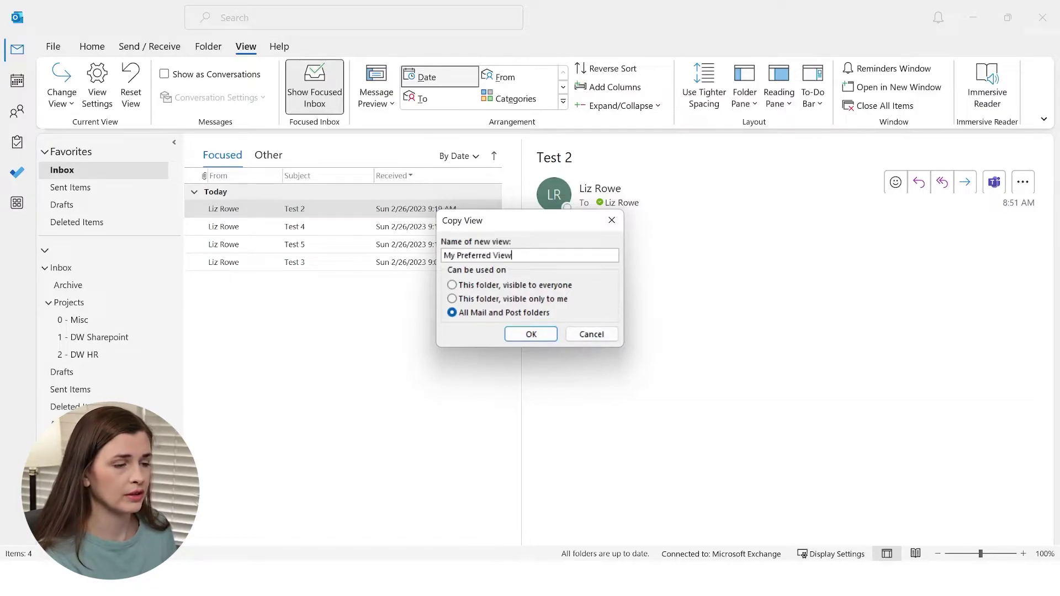
pyautogui.click(530, 334)
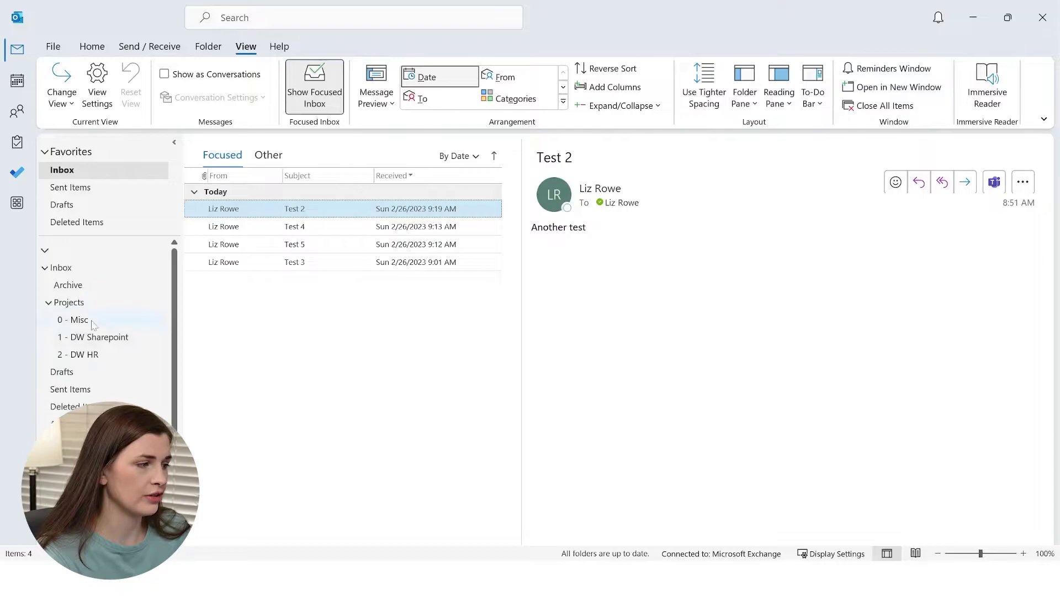
# Step: Apply My Preferred View to the 1 - DW Sharepoint folder, then move up to 0 - Misc
pyautogui.click(92, 338)
pyautogui.click(61, 87)
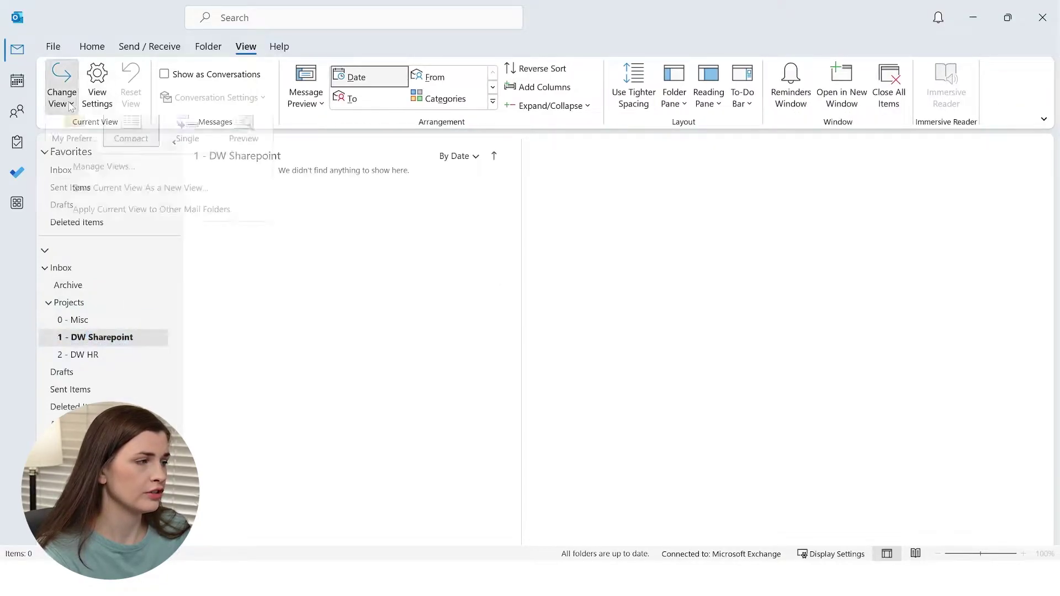
pyautogui.click(75, 148)
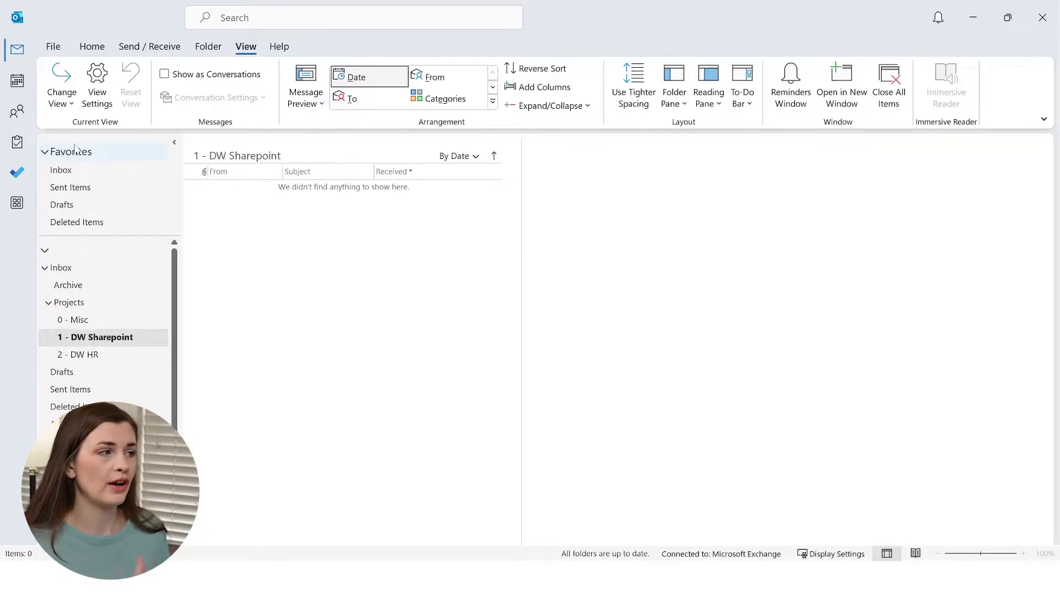
pyautogui.press('Up')
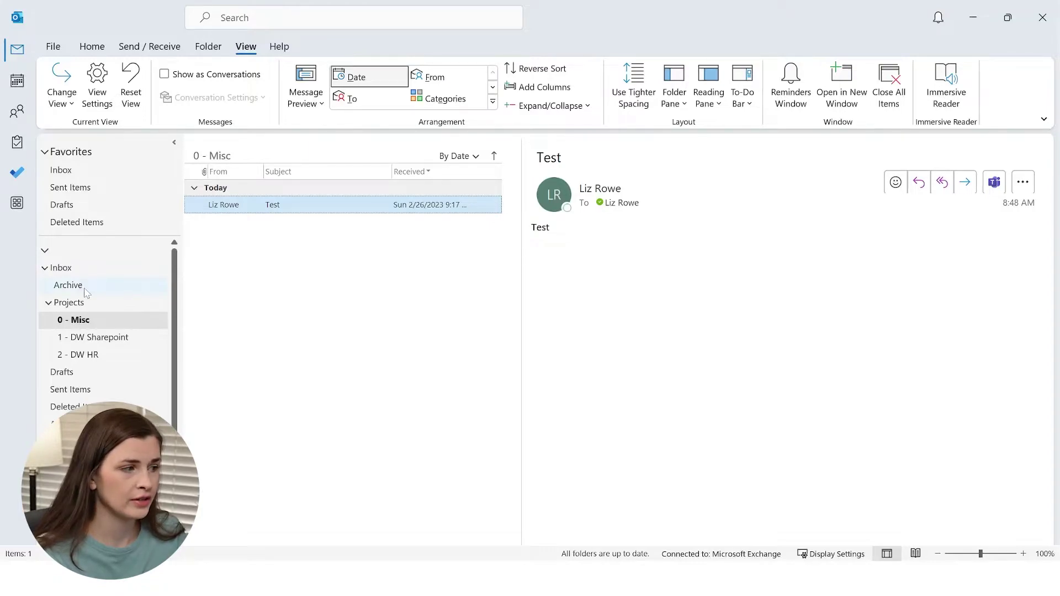
pyautogui.rightClick(83, 269)
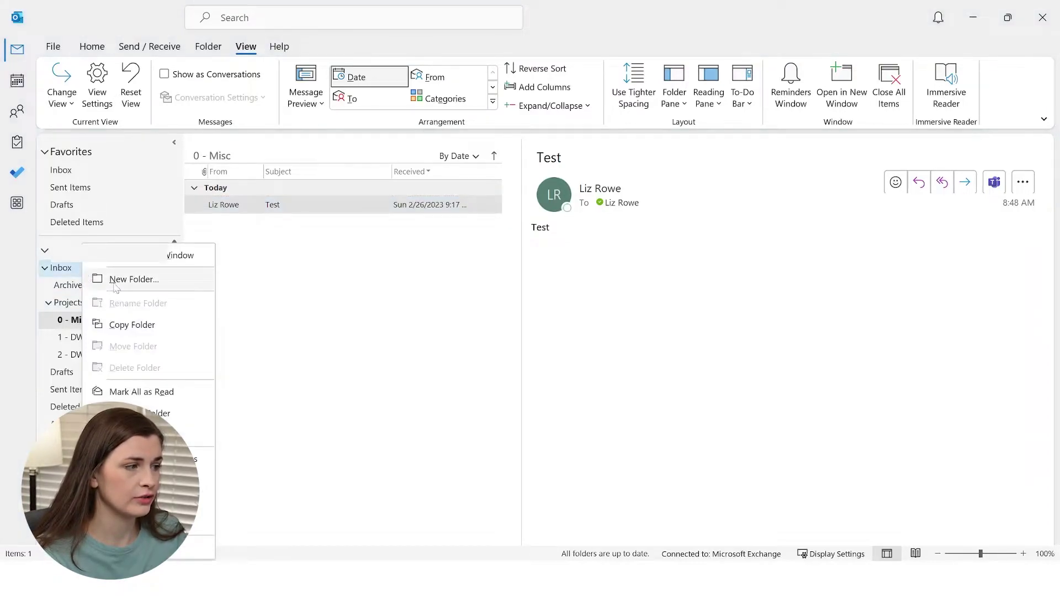
# Step: Dismiss the Inbox context menu and return to the Inbox messages on the Home tab
pyautogui.click(317, 283)
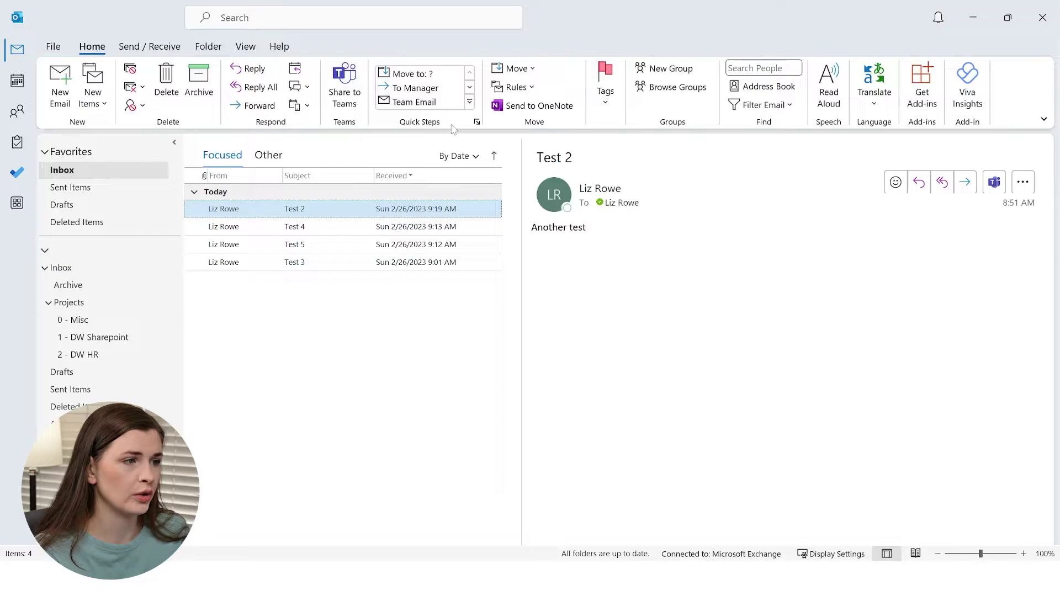
pyautogui.click(470, 88)
# Step: Create a quick step named '1 - DW Sharepoint' that moves mail to the 1 - DW Sharepoint folder
pyautogui.click(470, 88)
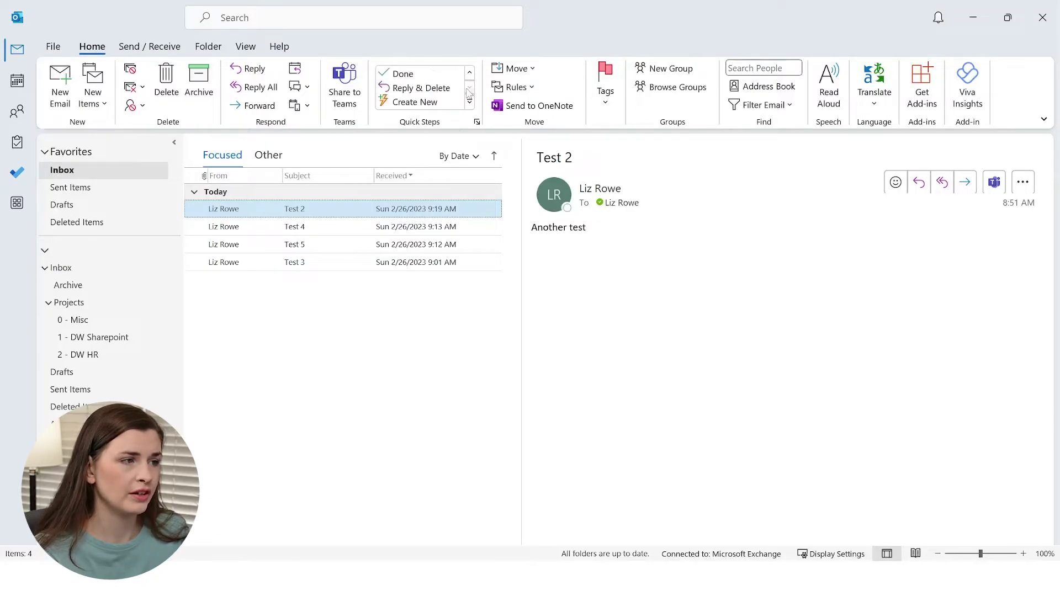
pyautogui.click(425, 102)
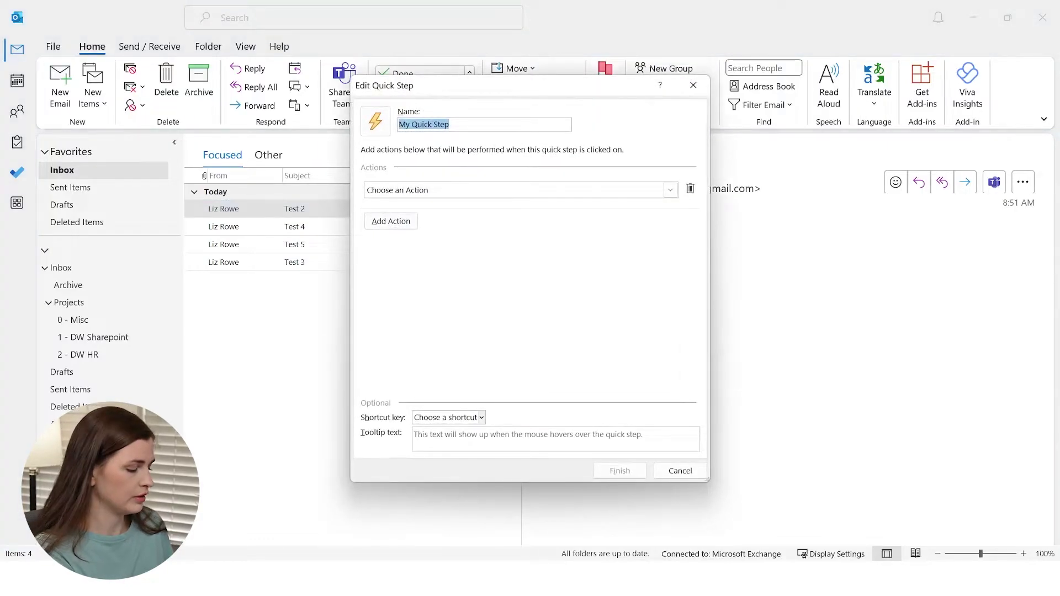
pyautogui.write('1 - ')
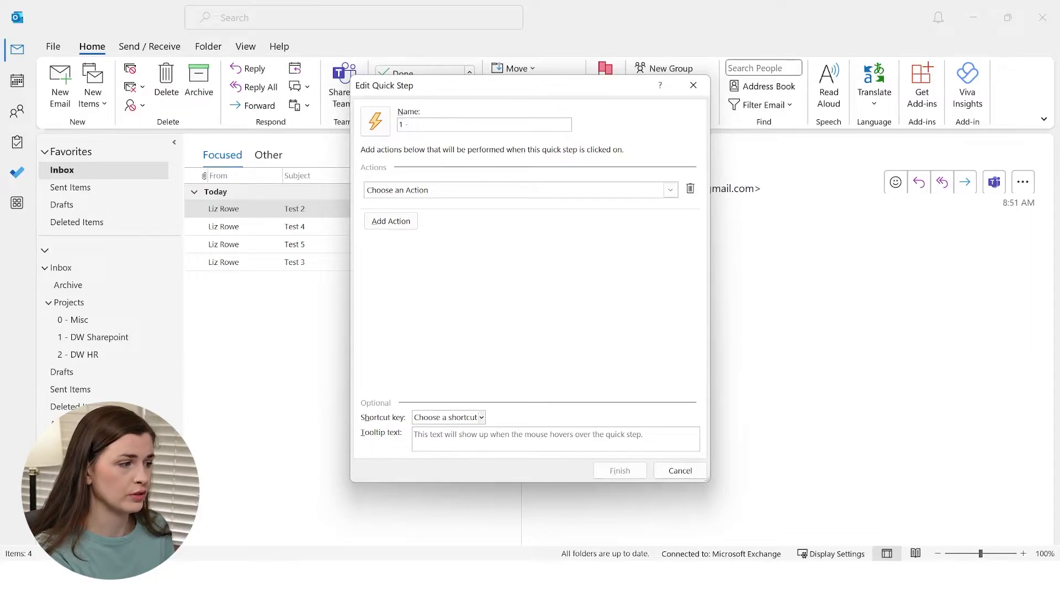
pyautogui.write('DW Sharepoint')
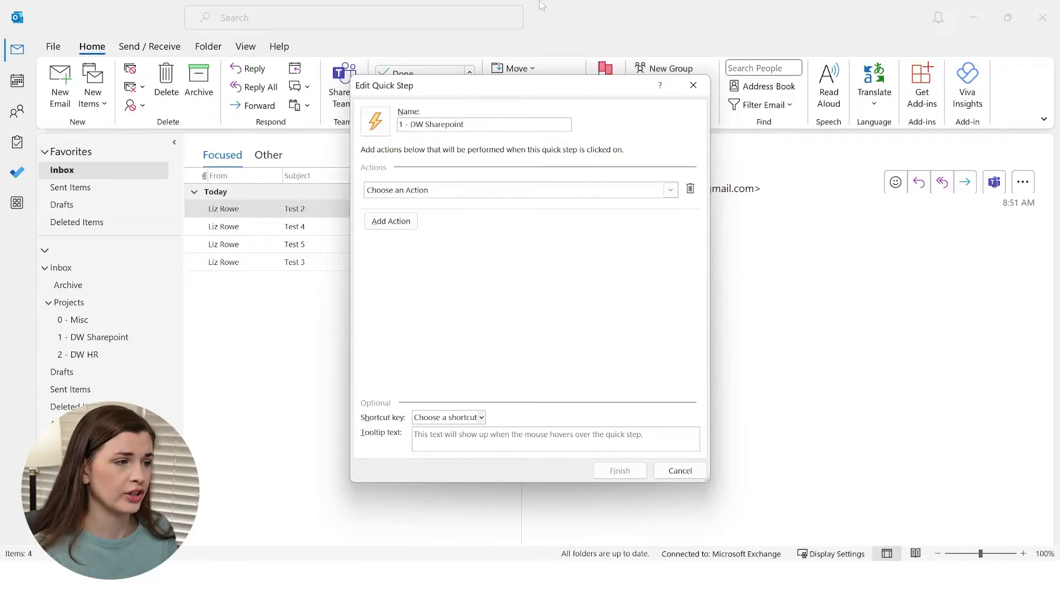
pyautogui.click(422, 193)
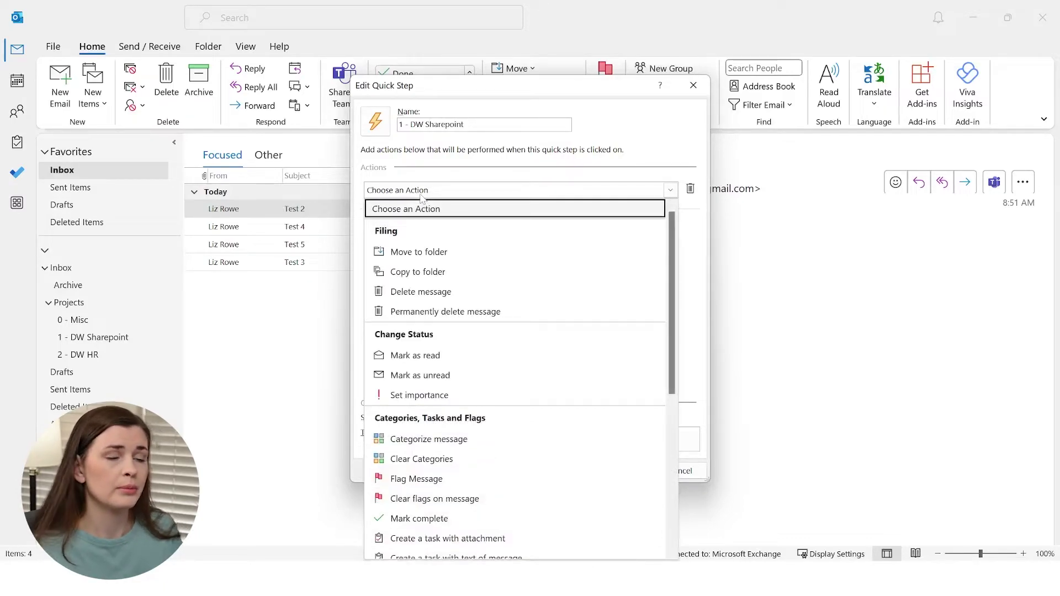
pyautogui.click(447, 254)
pyautogui.click(445, 217)
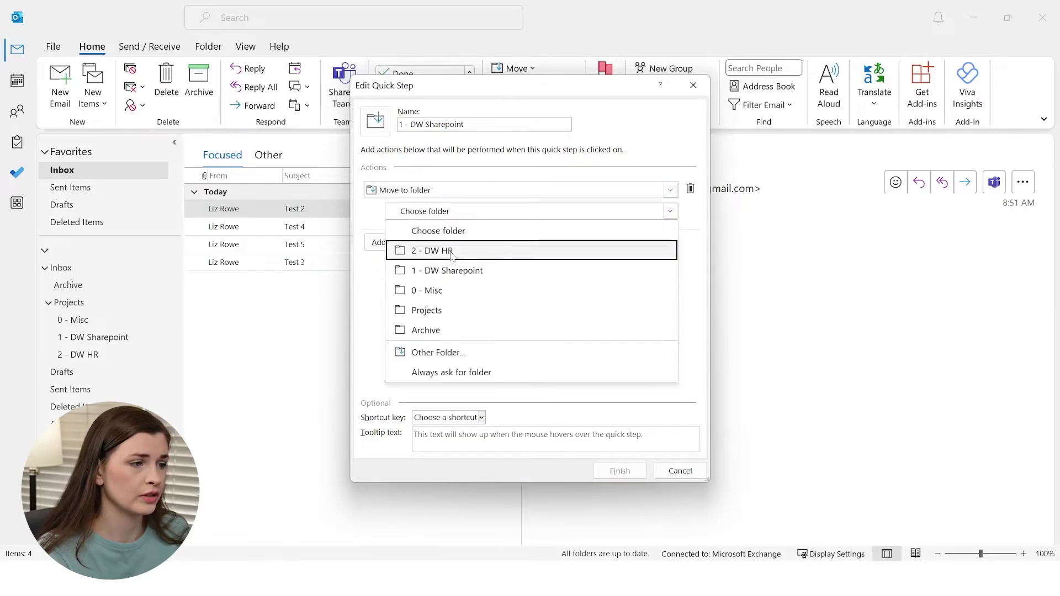
pyautogui.click(458, 275)
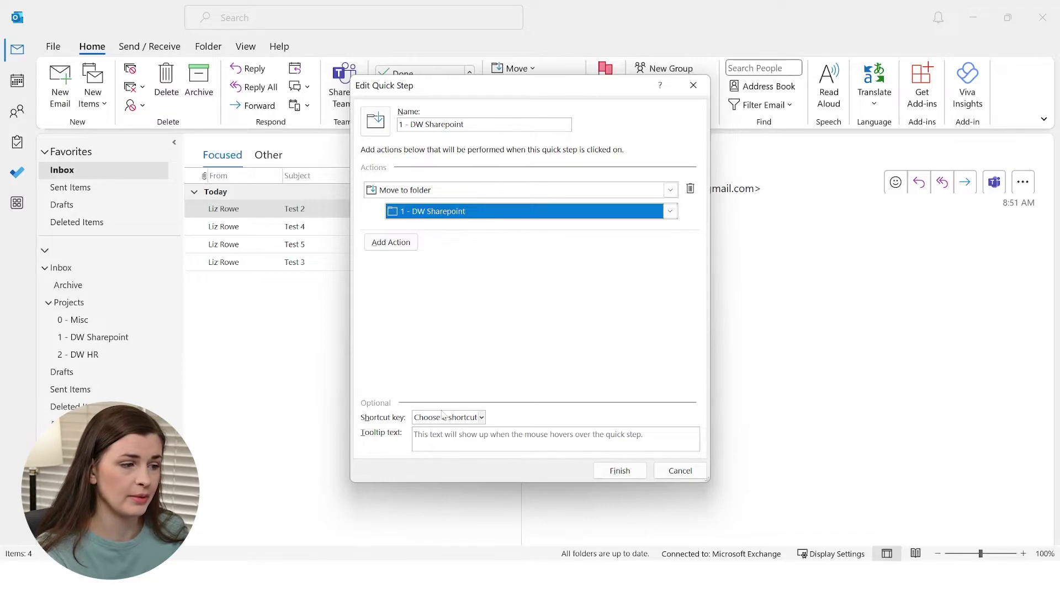
# Step: Assign the shortcut CTRL+SHIFT+1 to the quick step and save it
pyautogui.click(473, 417)
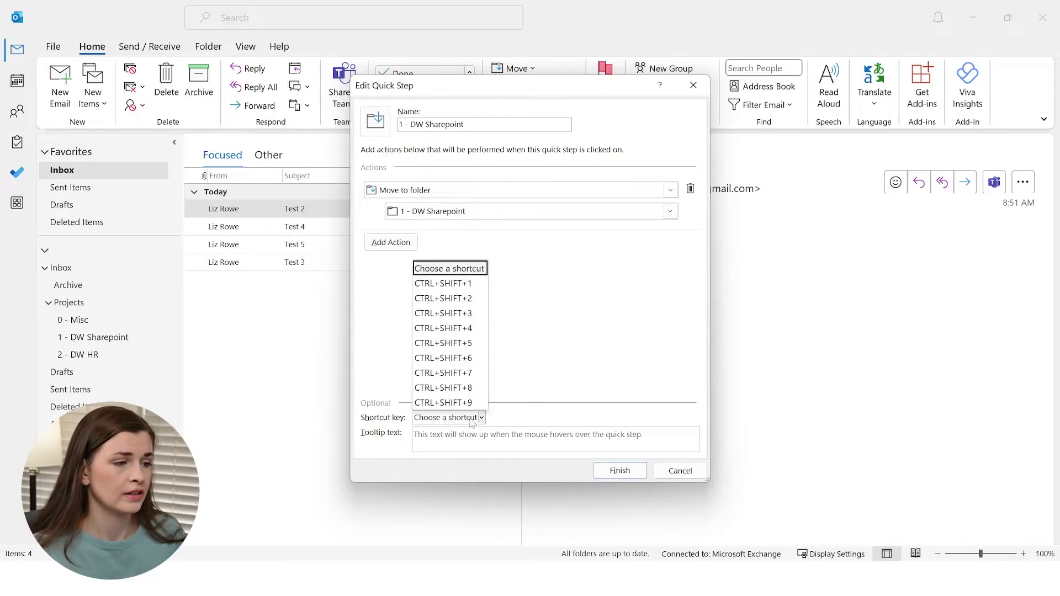
pyautogui.click(450, 284)
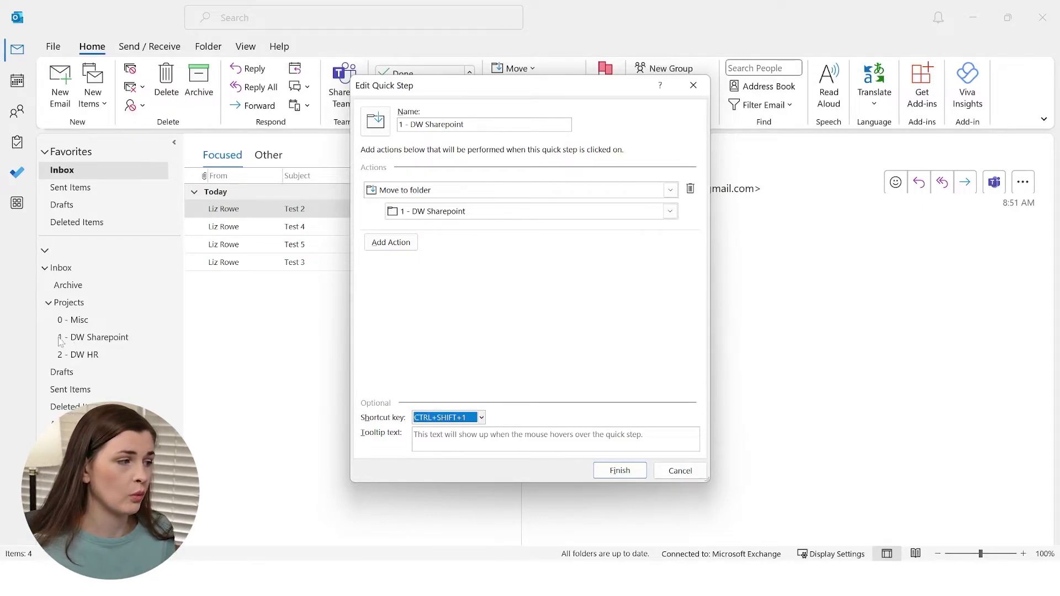
pyautogui.click(620, 472)
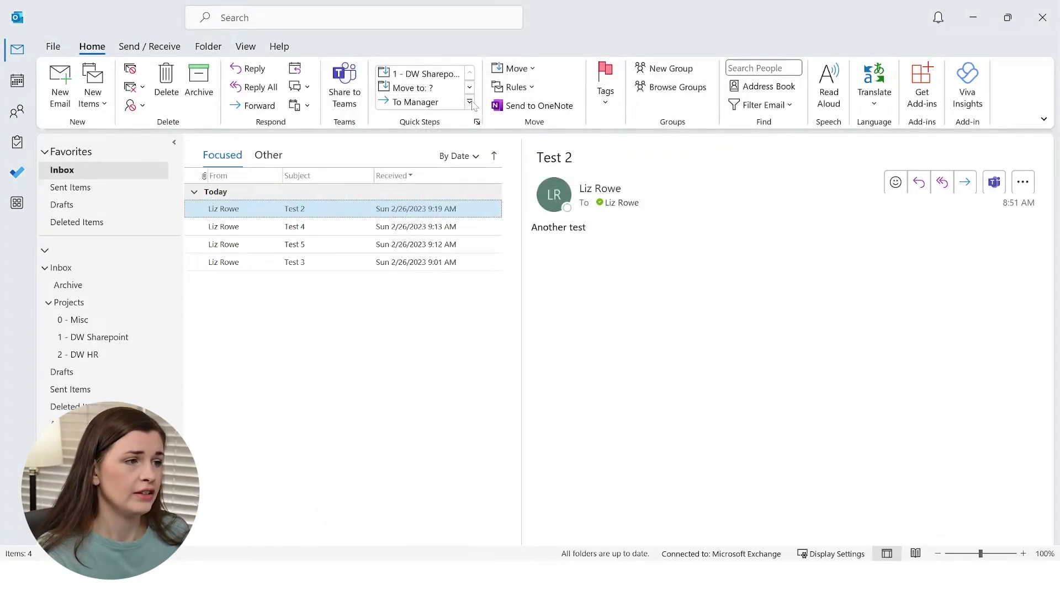
pyautogui.click(470, 88)
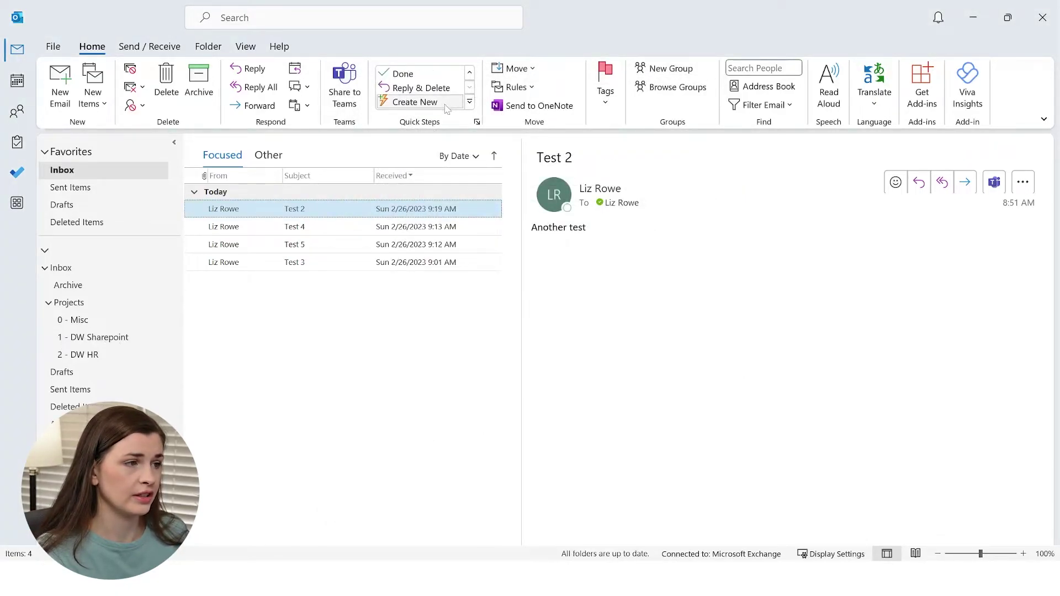
# Step: Create a '0 - Misc' quick step that moves mail to the 0 - Misc folder on CTRL+SHIFT+8, then run it on Test 2
pyautogui.click(444, 104)
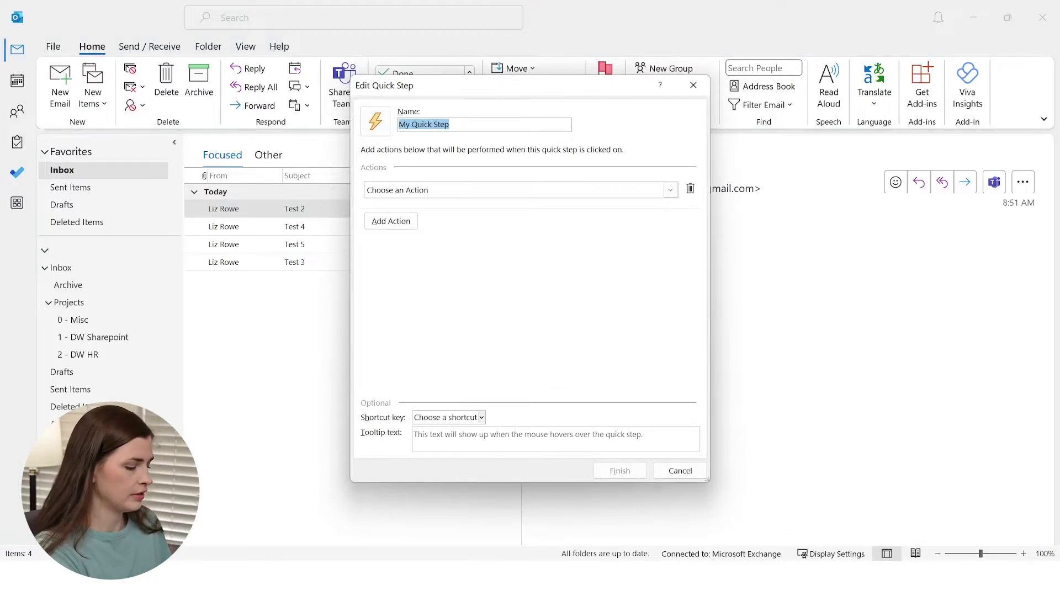
pyautogui.write('0 - Misc')
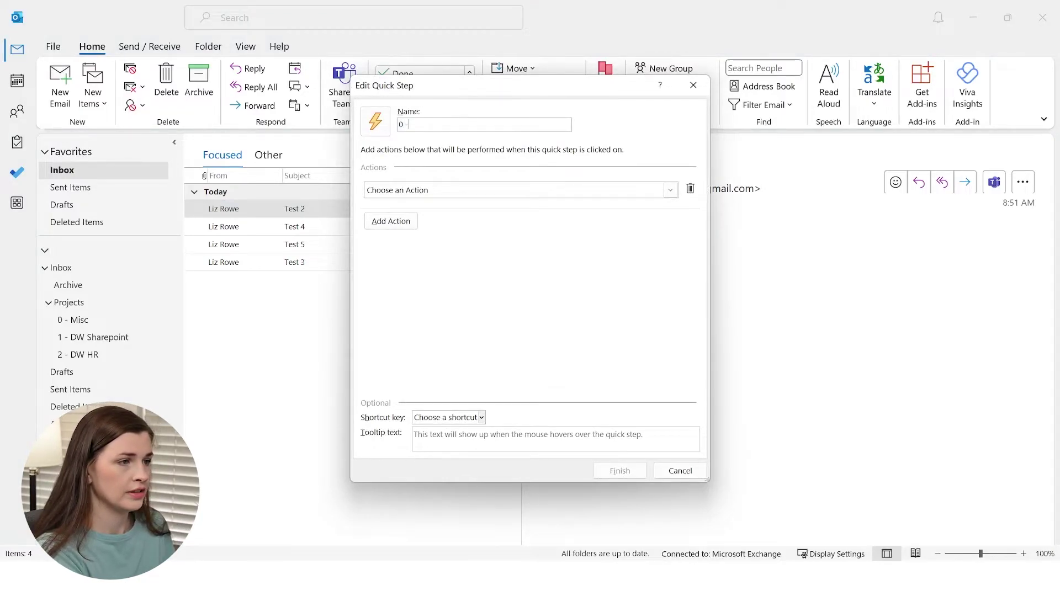
pyautogui.click(486, 193)
pyautogui.click(477, 253)
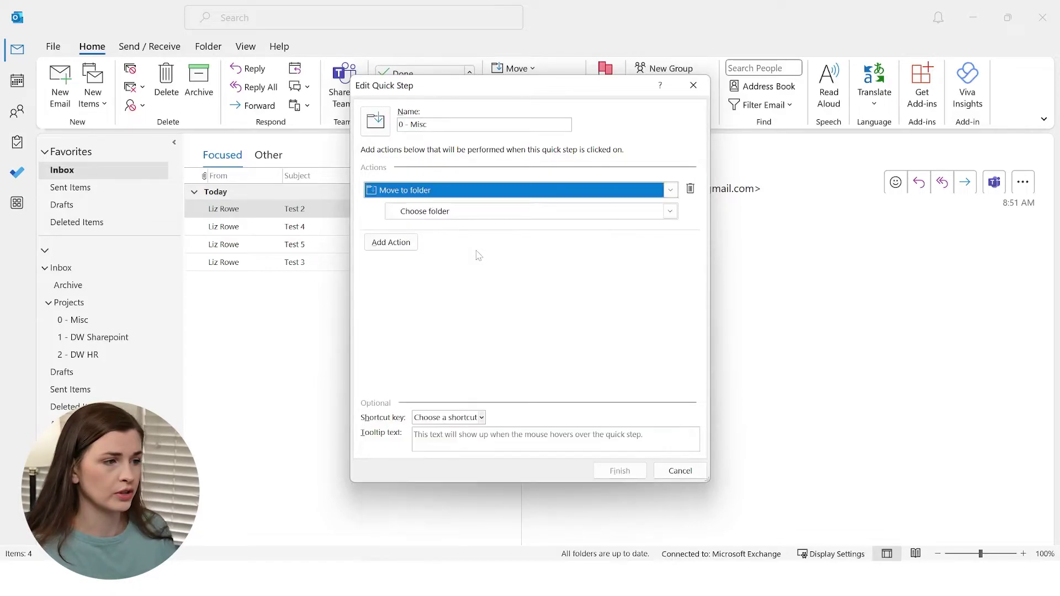
pyautogui.click(458, 212)
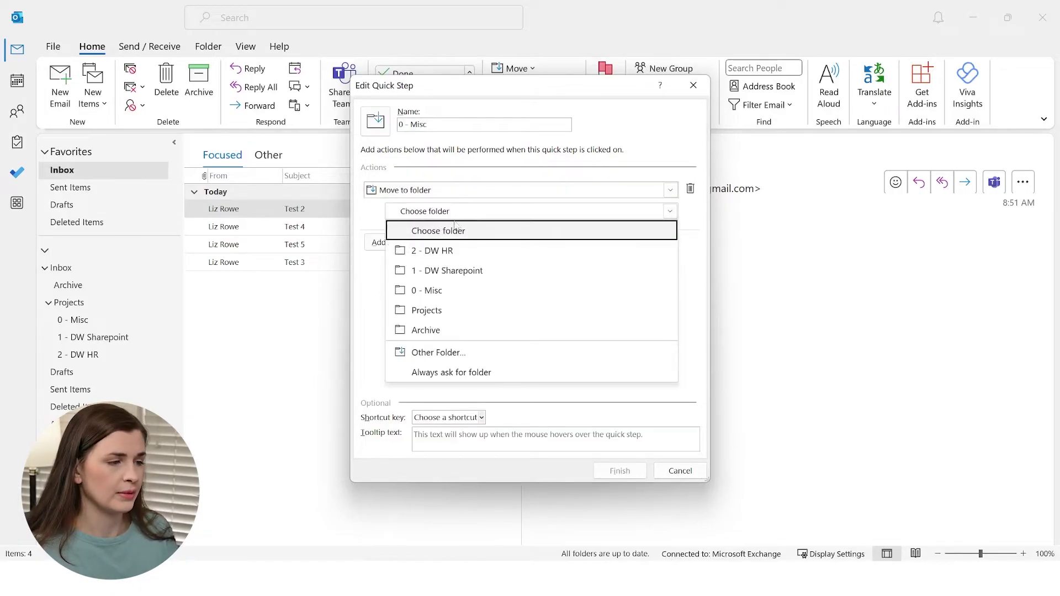
pyautogui.click(465, 298)
pyautogui.click(482, 417)
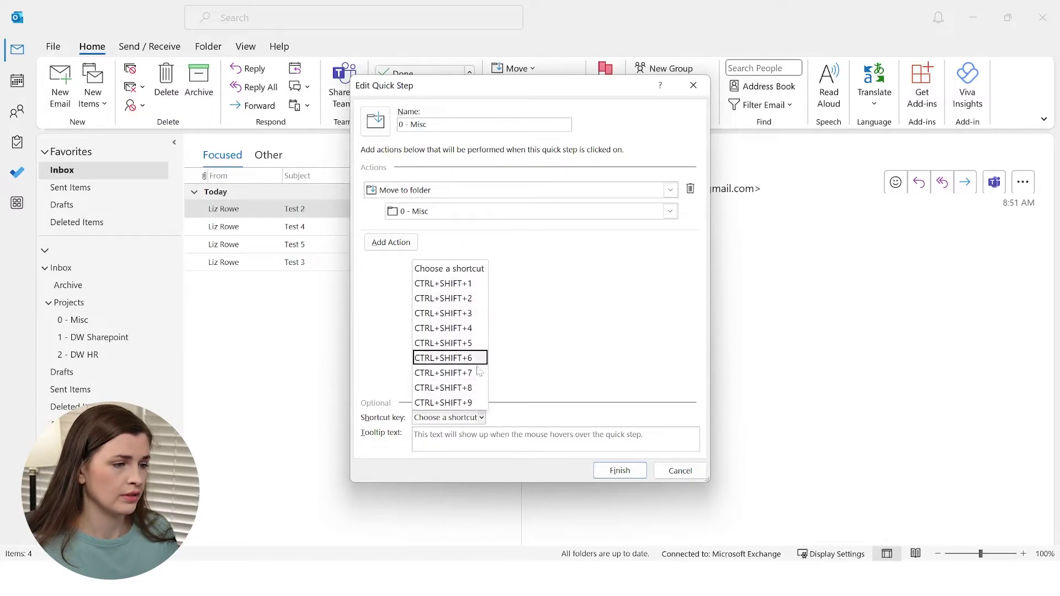
pyautogui.click(478, 388)
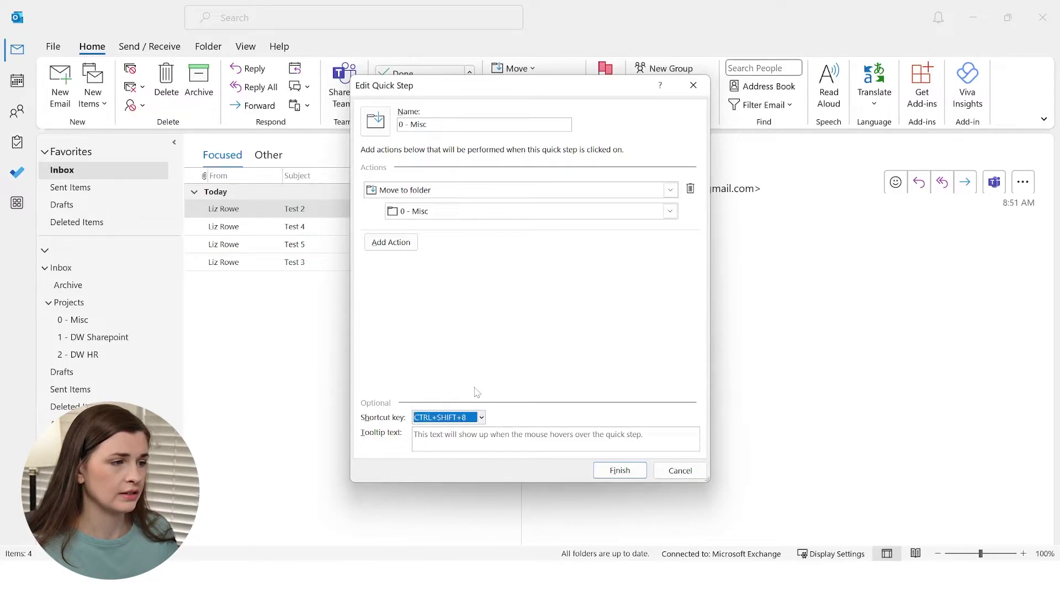
pyautogui.click(620, 471)
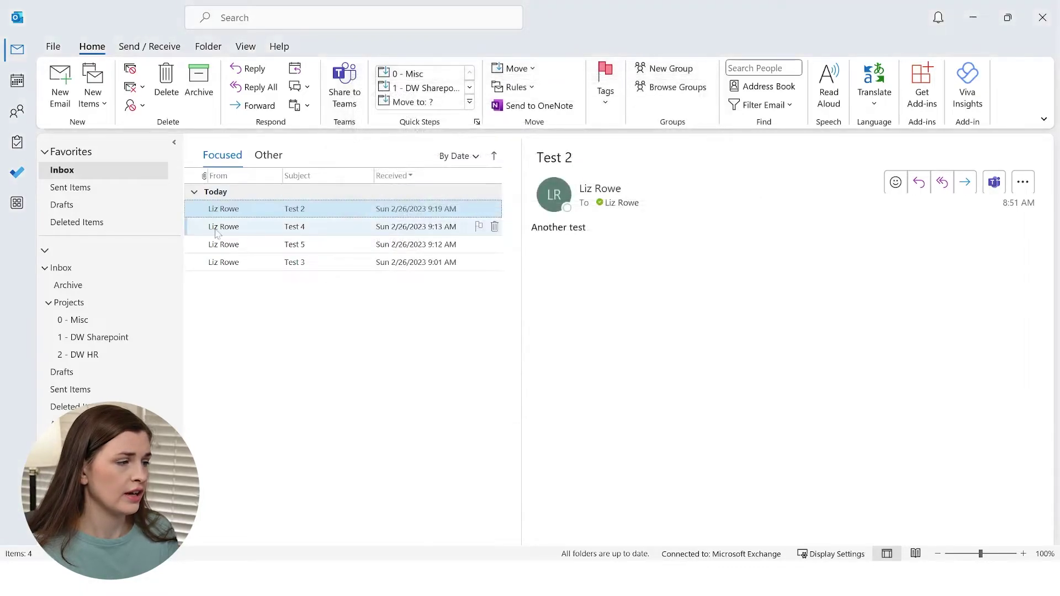
pyautogui.click(426, 78)
# Step: Run the quick step on Test 4, then drag Test 2 and Test from 0 - Misc back into the Inbox
pyautogui.click(426, 78)
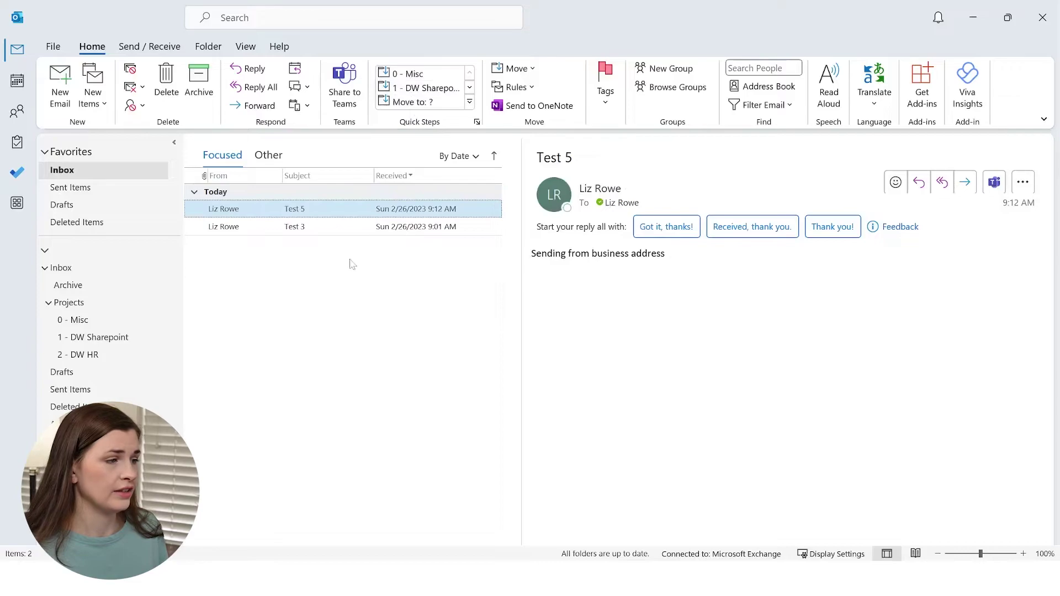
pyautogui.click(75, 320)
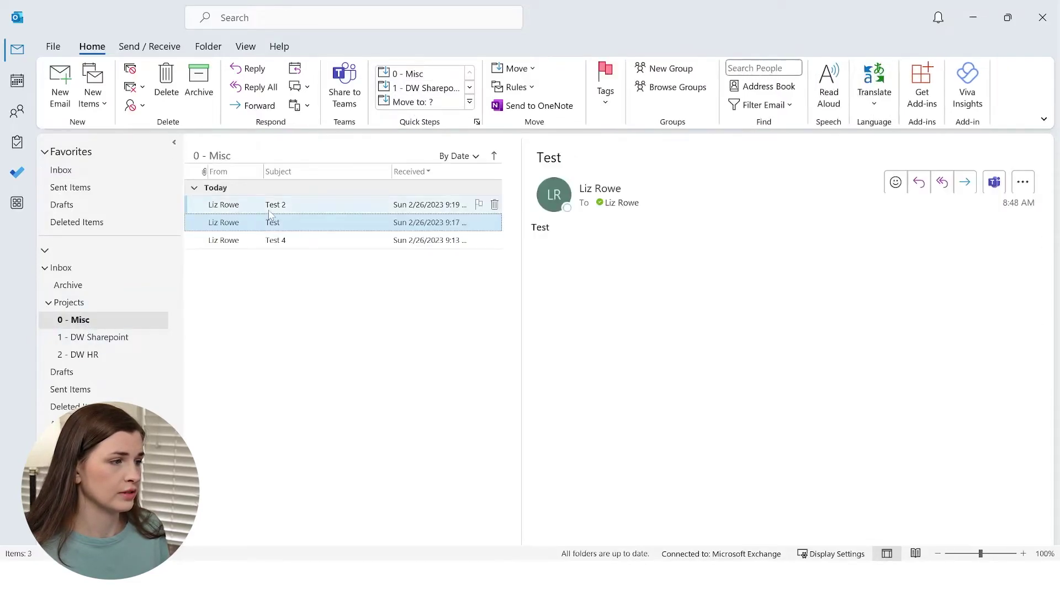
pyautogui.keyDown('ctrl'); pyautogui.click(268, 210); pyautogui.keyUp('ctrl')
pyautogui.moveTo(259, 216); pyautogui.dragTo(70, 274)
pyautogui.click(62, 268)
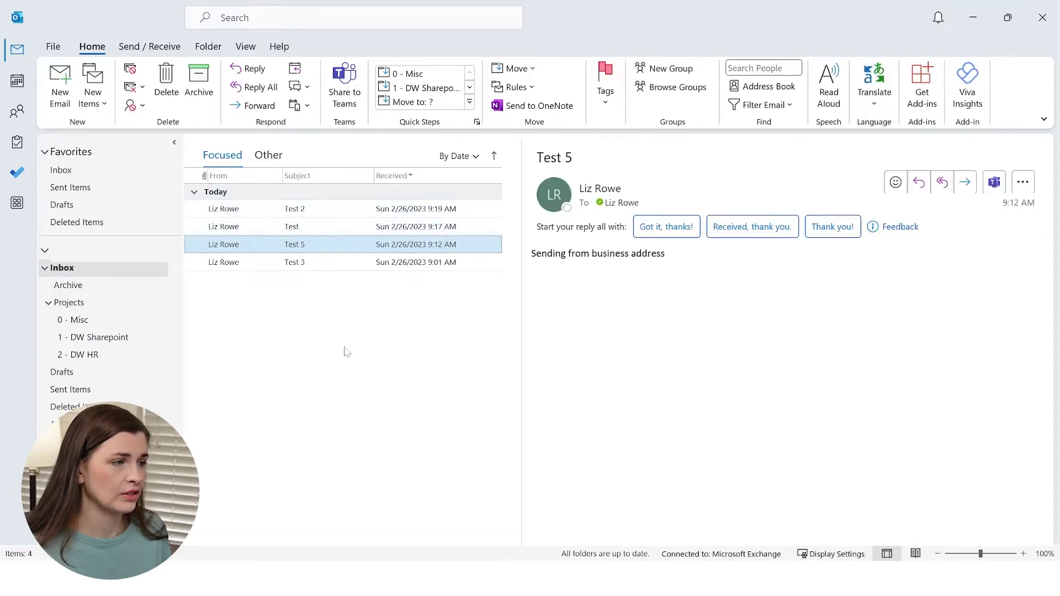
# Step: Rename the '0 - Misc' quick step to '8 - Misc'
pyautogui.rightClick(446, 78)
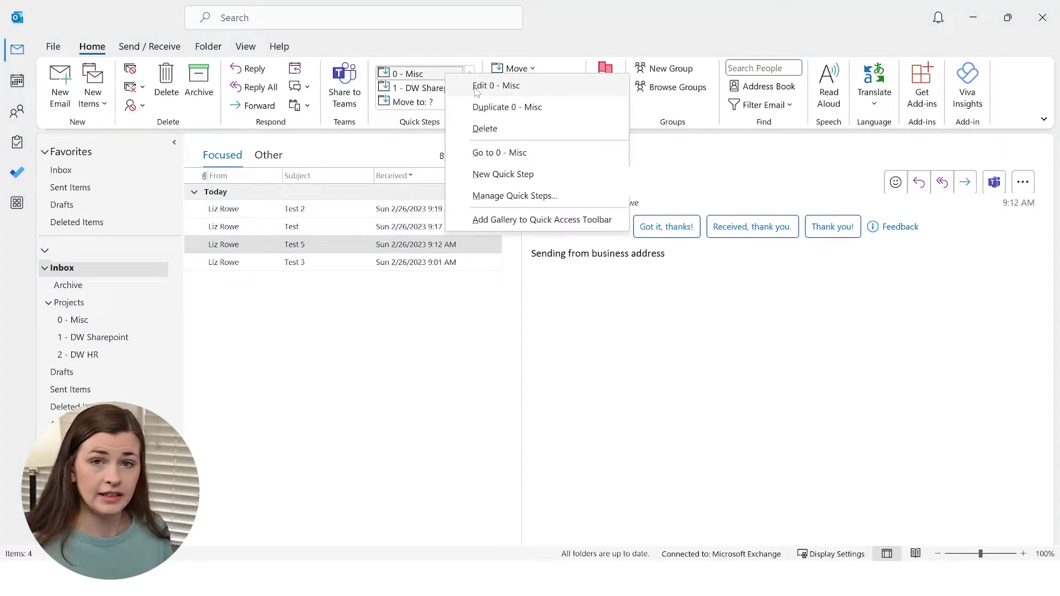
pyautogui.click(477, 88)
pyautogui.click(401, 123)
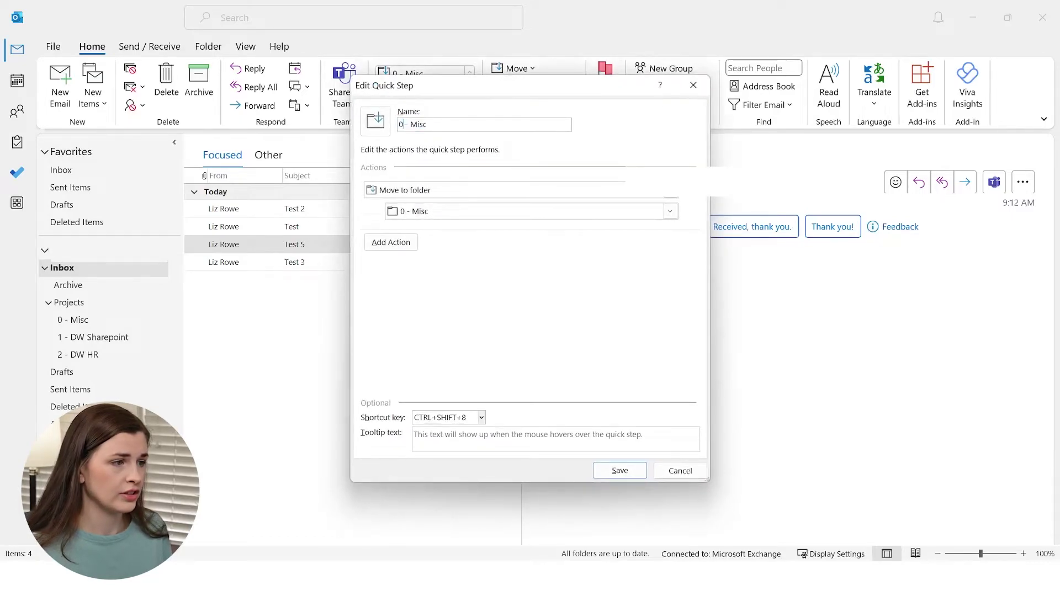
pyautogui.press('BackSpace')
pyautogui.write('8')
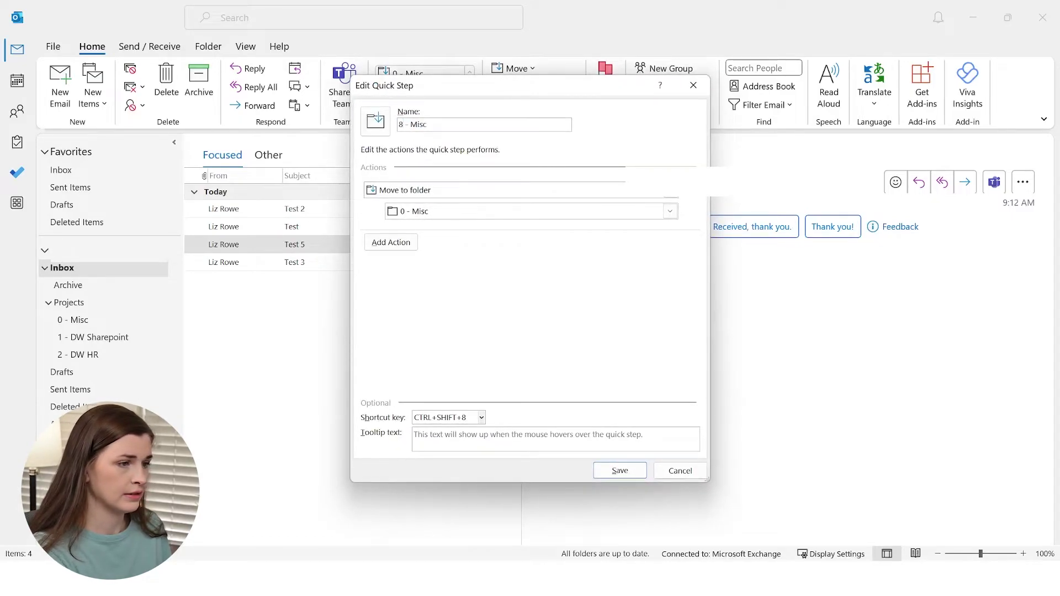
pyautogui.click(619, 470)
# Step: Rename the 0 - Misc folder to '8 - Misc', then select Test 2 in the Inbox
pyautogui.click(70, 320)
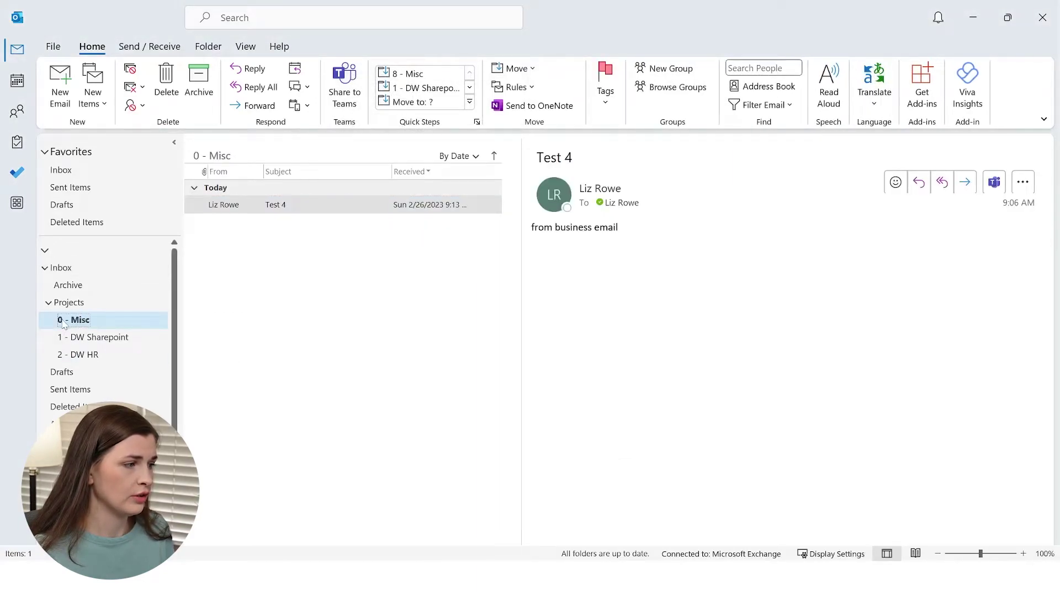
pyautogui.click(63, 322)
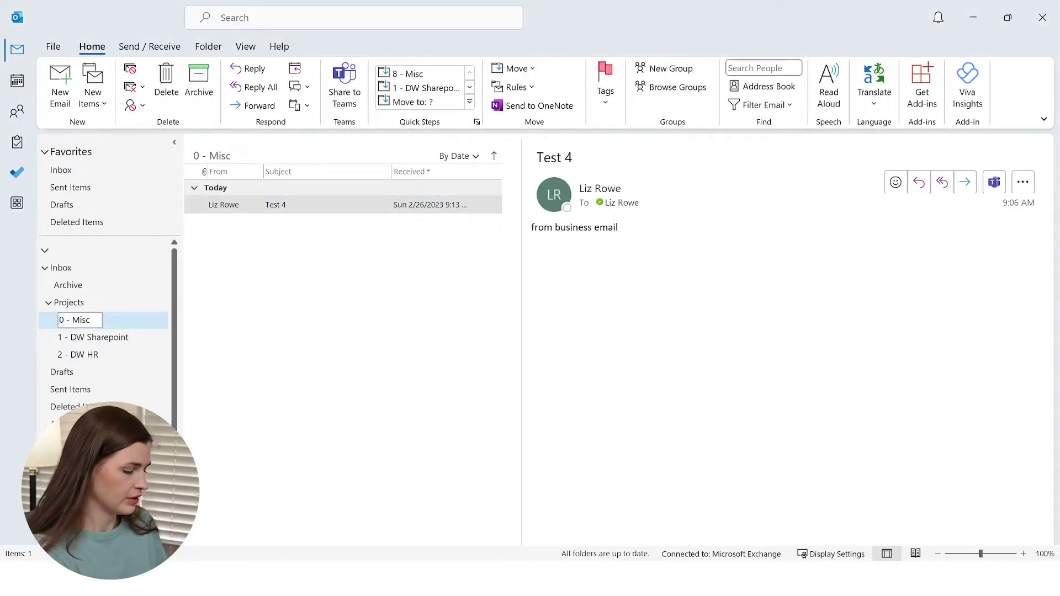
pyautogui.press('BackSpace')
pyautogui.write('8')
pyautogui.press('Return')
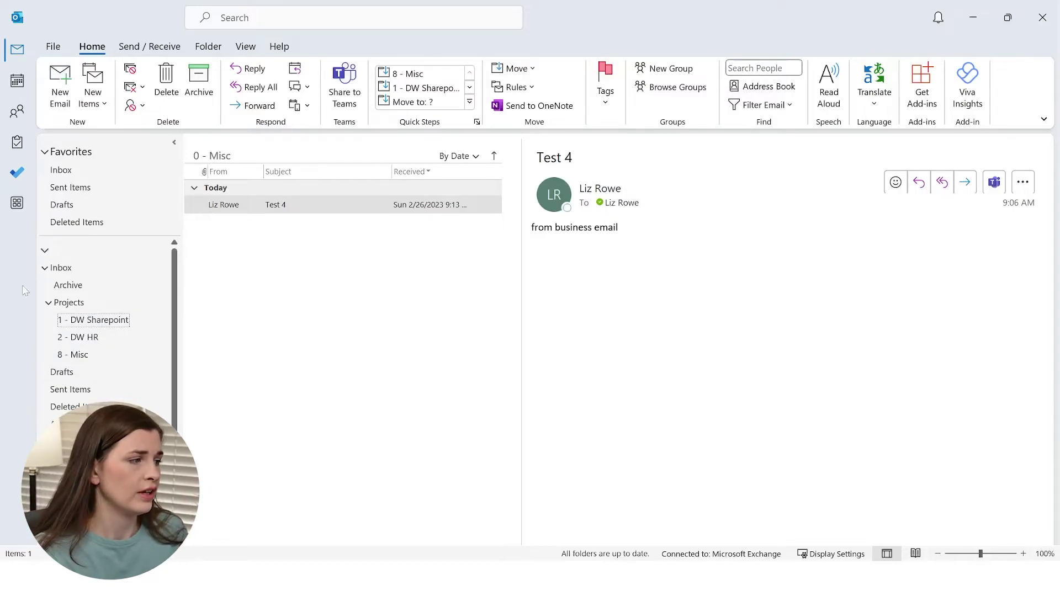
pyautogui.click(64, 271)
pyautogui.click(336, 209)
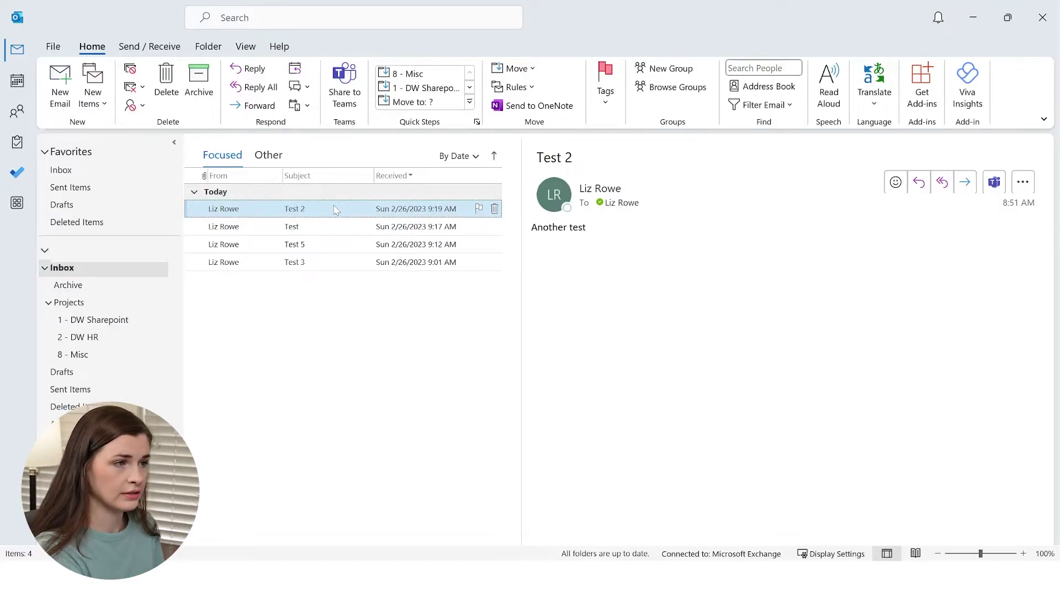
# Step: File Test 2 into the 8 - Misc folder, confirm it arrived there, and return to the Inbox
pyautogui.press('Delete')
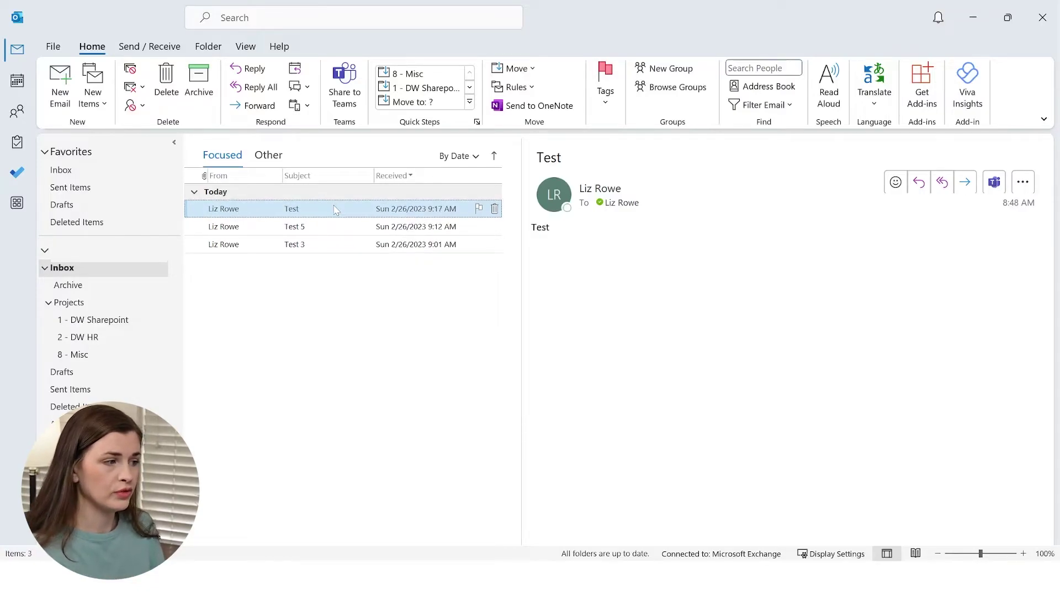
pyautogui.click(73, 354)
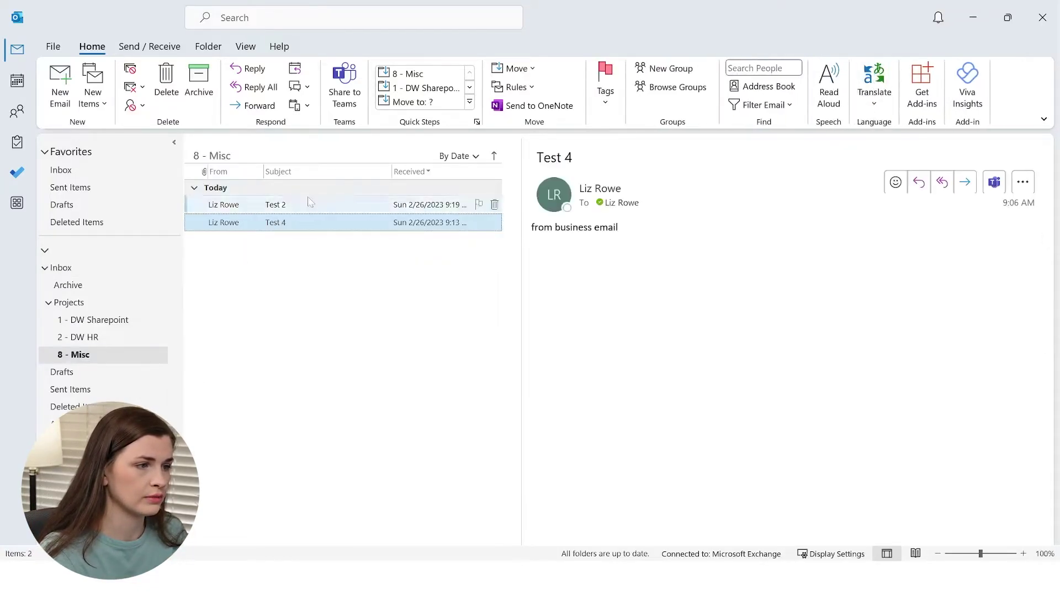
pyautogui.click(83, 270)
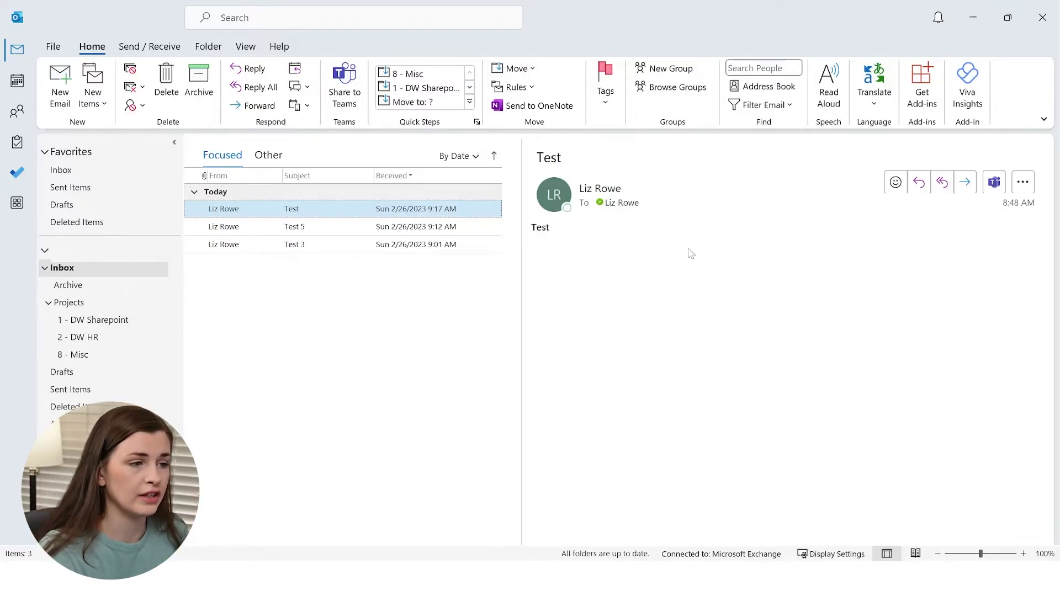
pyautogui.doubleClick(540, 227)
pyautogui.click(537, 223)
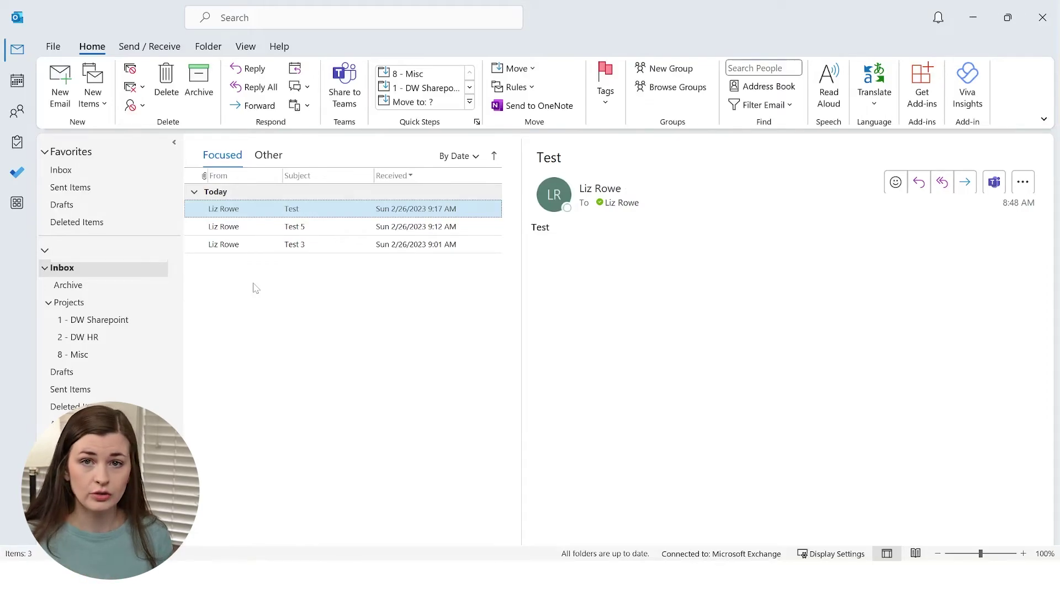
pyautogui.press('alt')
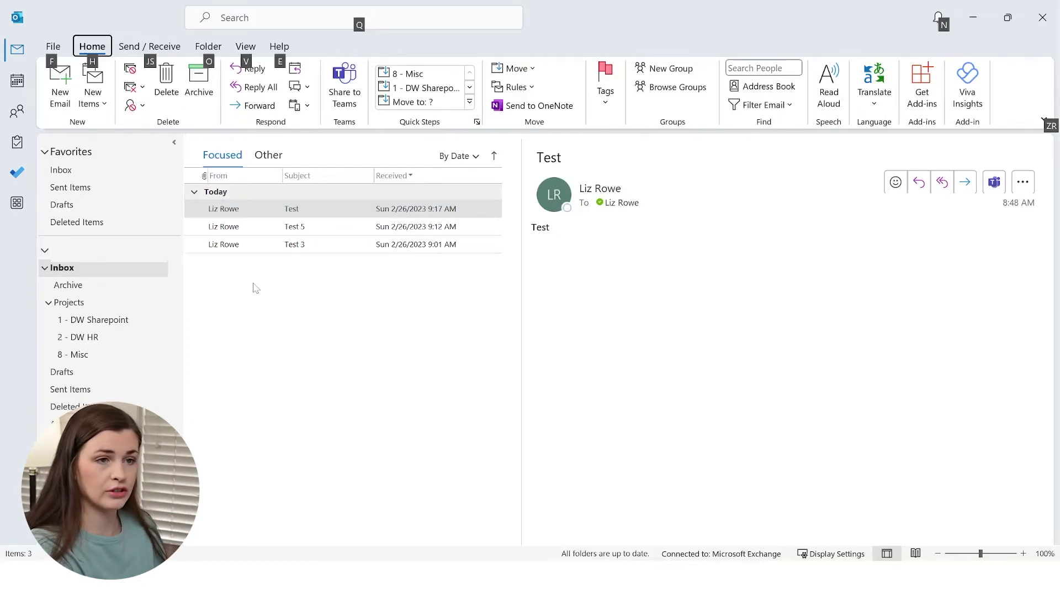
# Step: Dismiss the KeyTips and switch to the Calendar week view with Ctrl+2
pyautogui.press('Escape')
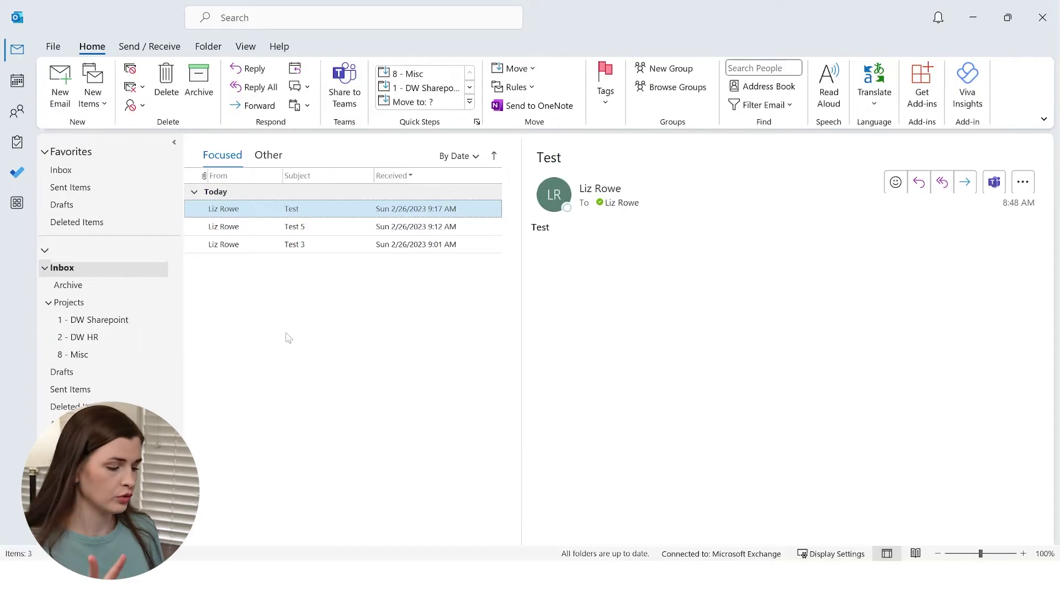
pyautogui.hotkey('ctrl', '2')
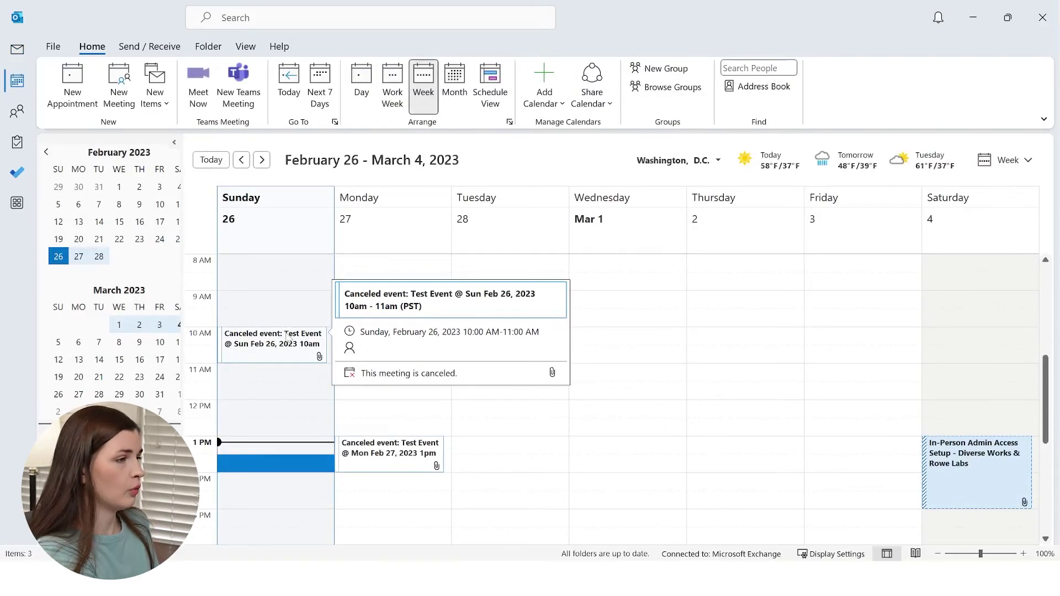
# Step: Return to the Inbox mail view with Ctrl+1
pyautogui.hotkey('ctrl', '1')
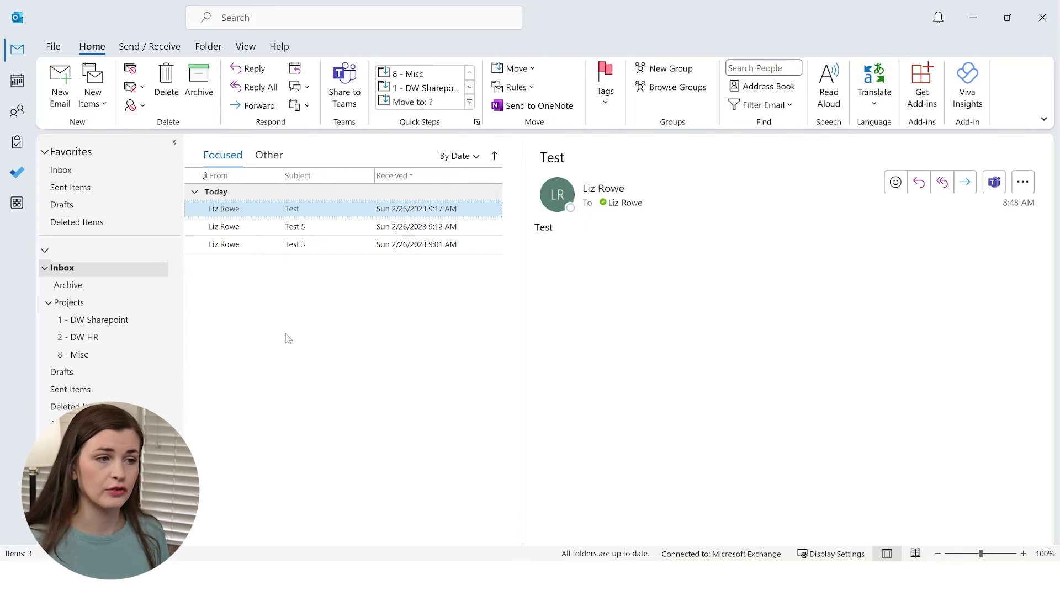
pyautogui.hotkey('ctrl', 'f')
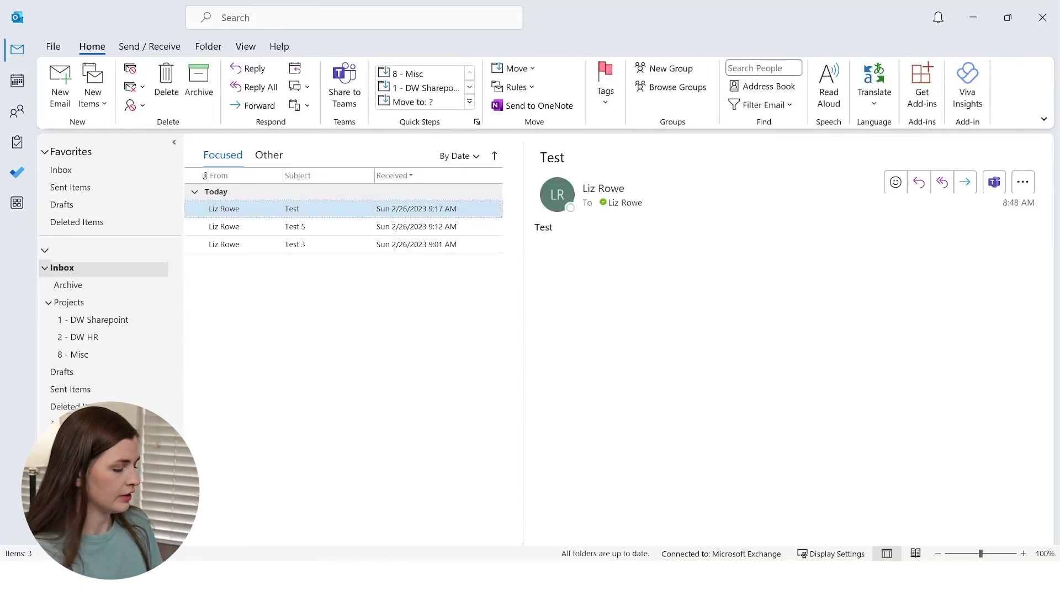
# Step: Reply to the Test message and send the reply
pyautogui.hotkey('ctrl', 'r')
pyautogui.hotkey('ctrl', 'Return')
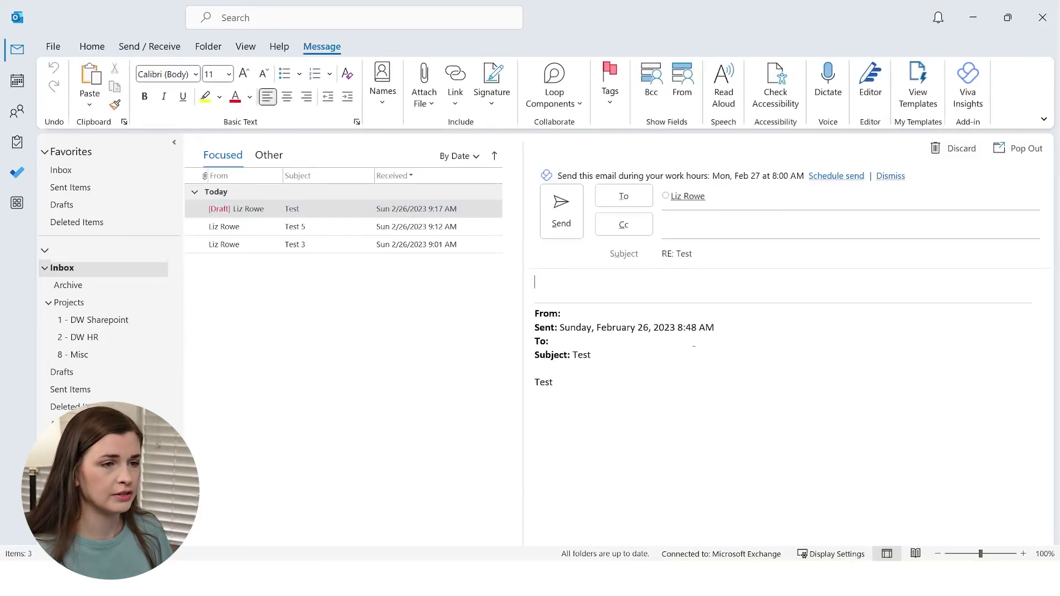